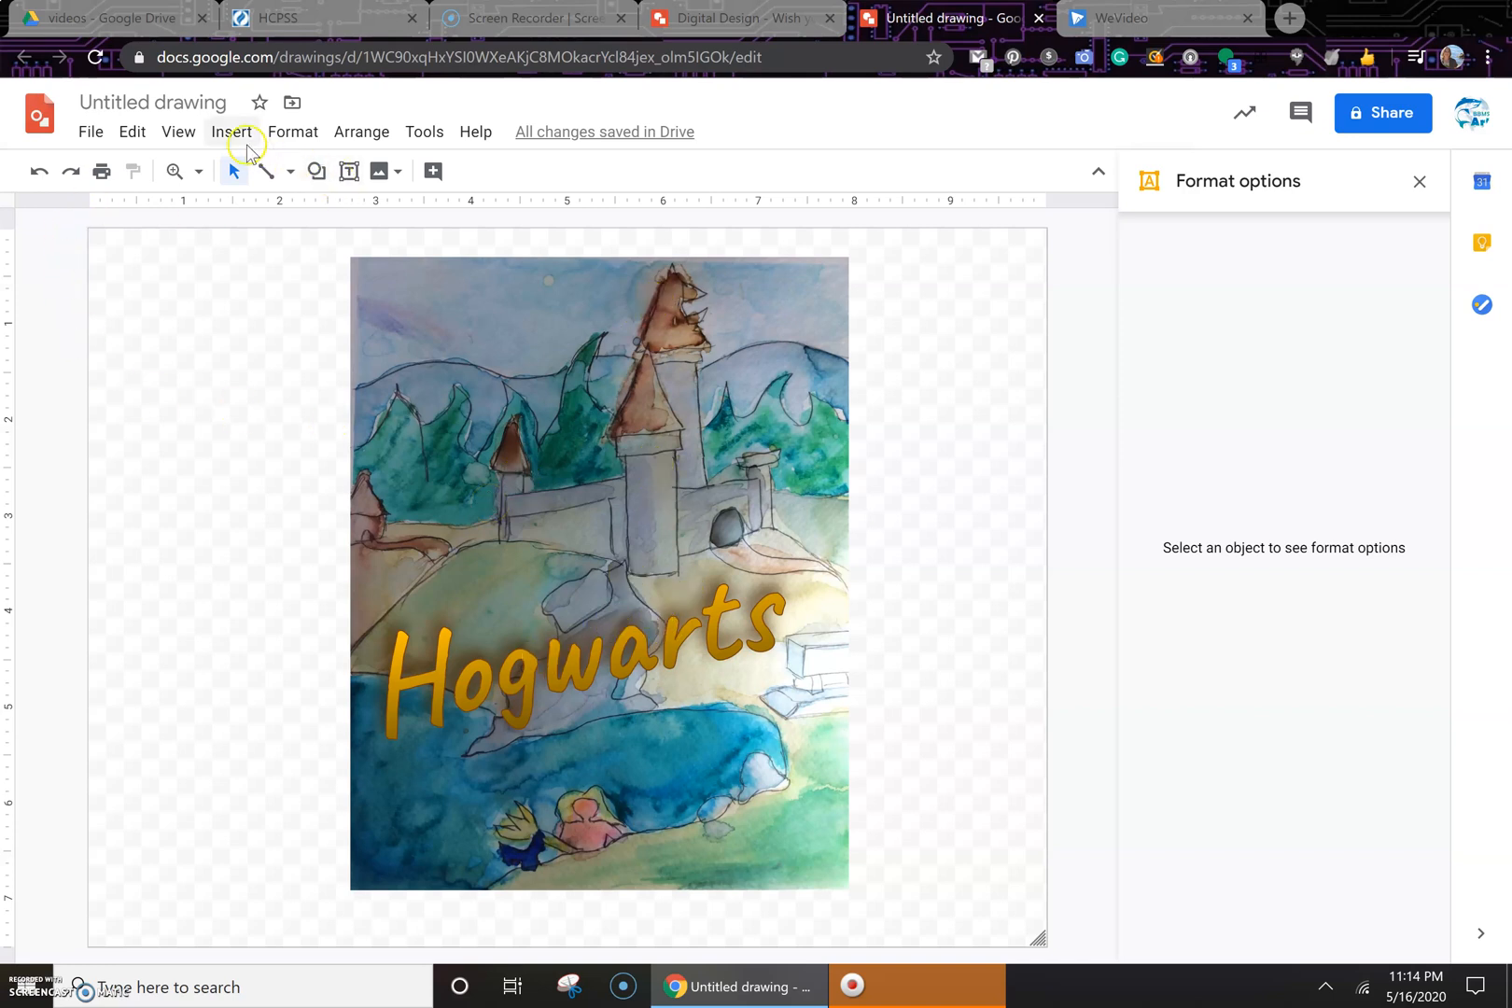
Insert word art reading "Just hangin' here at..." and place it across the upper part of the castle picture
{"action": "left_click", "coordinate": [241, 138]}
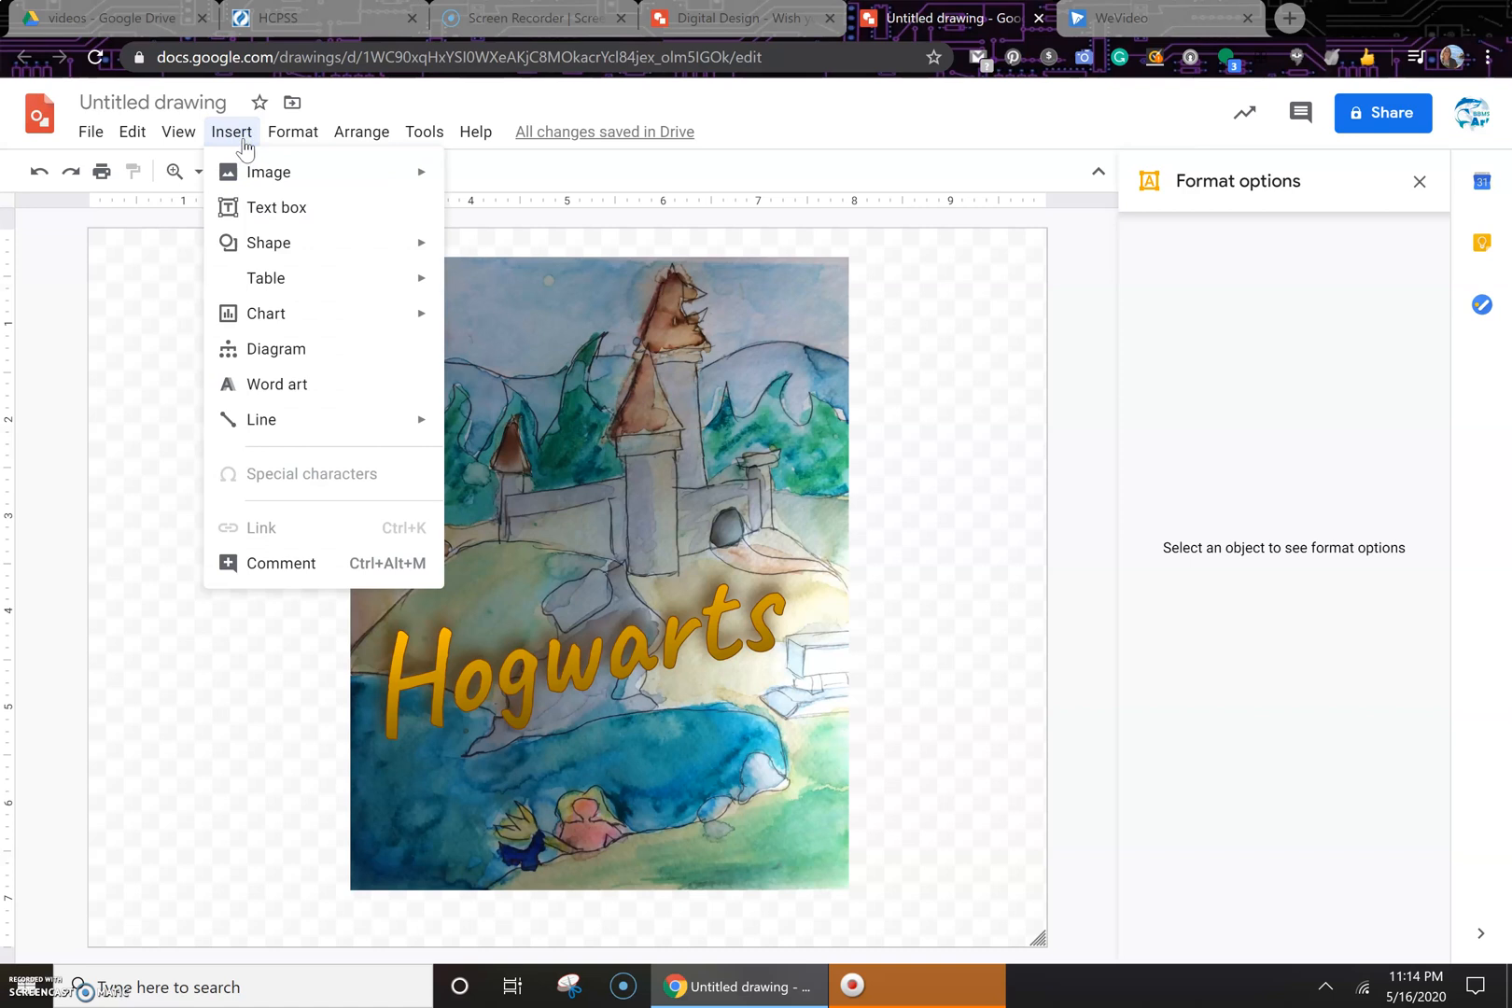
{"action": "left_click", "coordinate": [294, 385]}
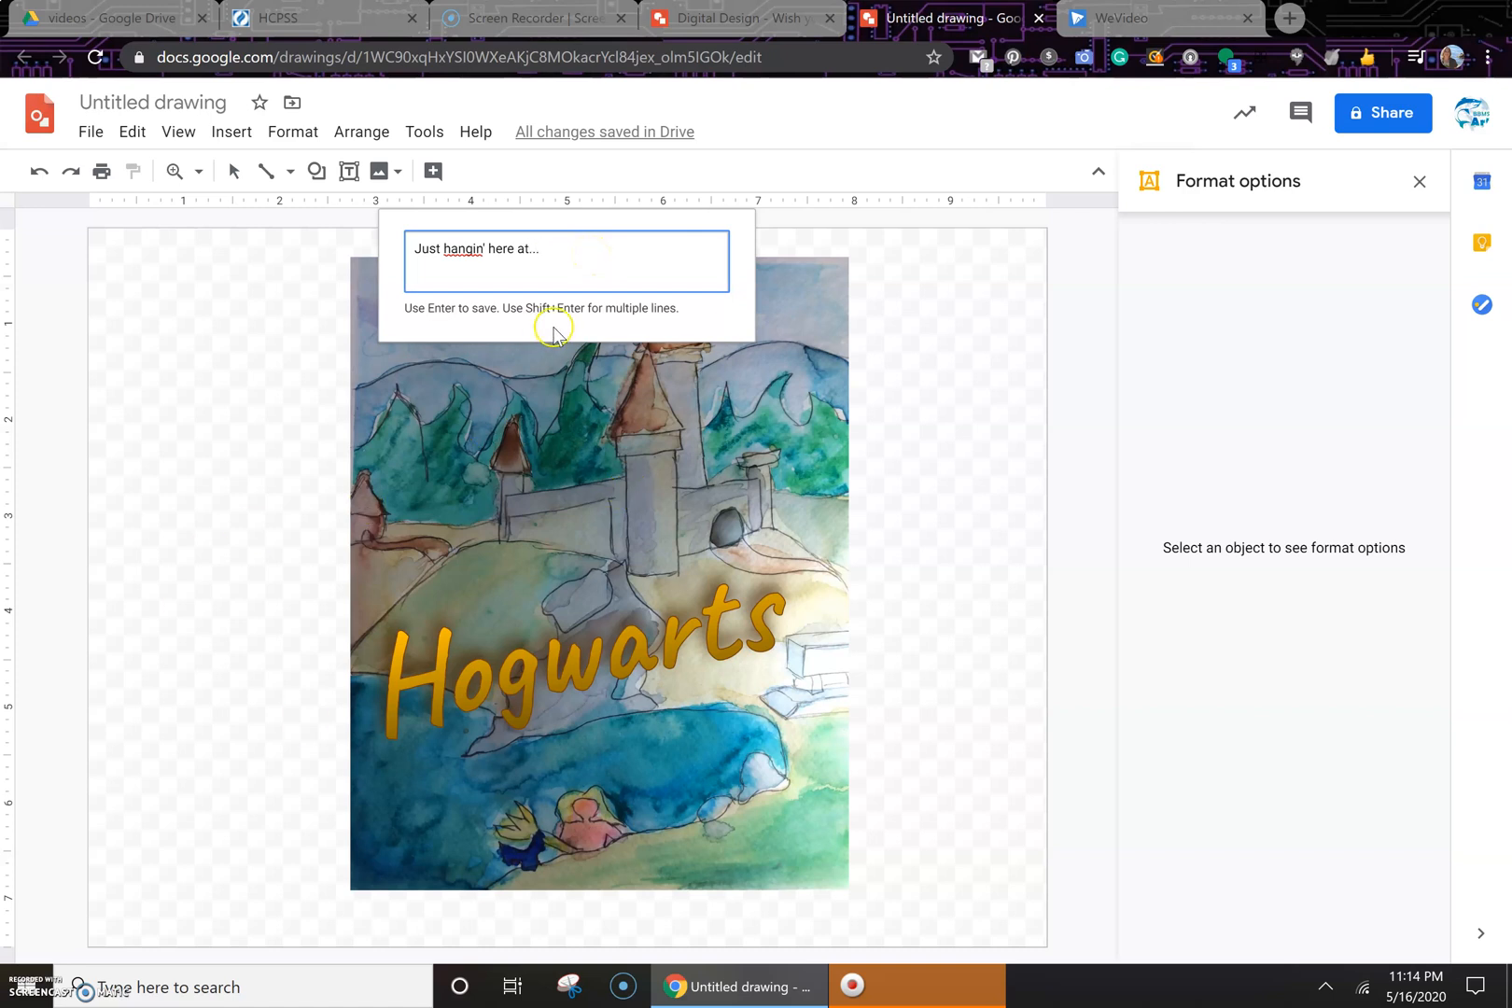
{"action": "key", "text": "Return"}
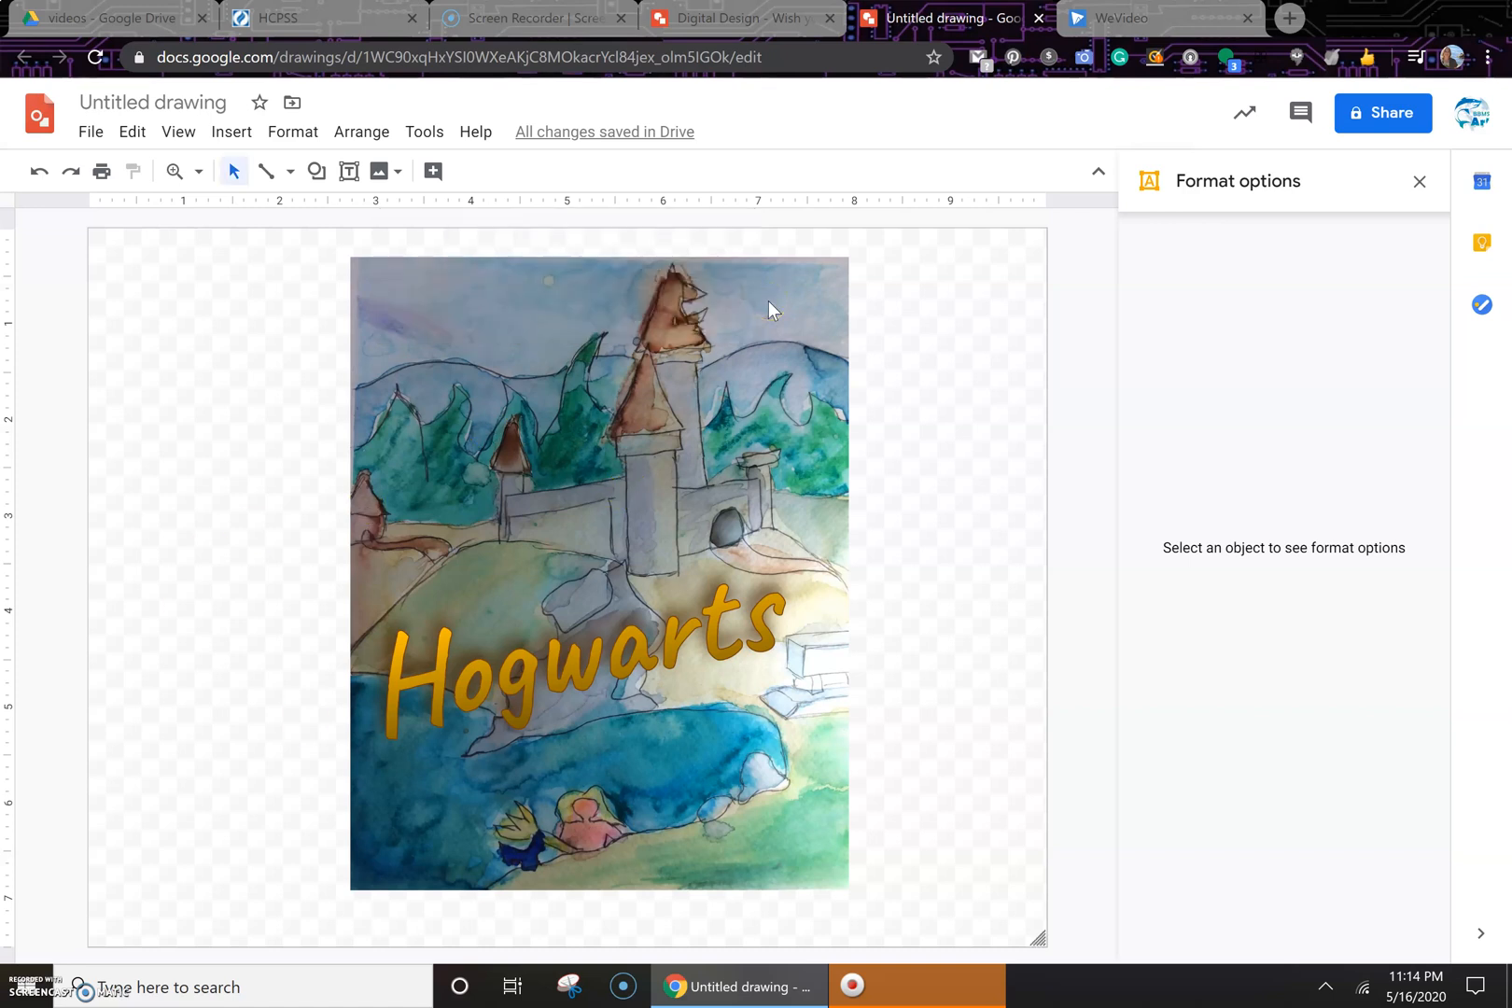
{"action": "left_click_drag", "start_coordinate": [701, 545], "coordinate": [762, 307]}
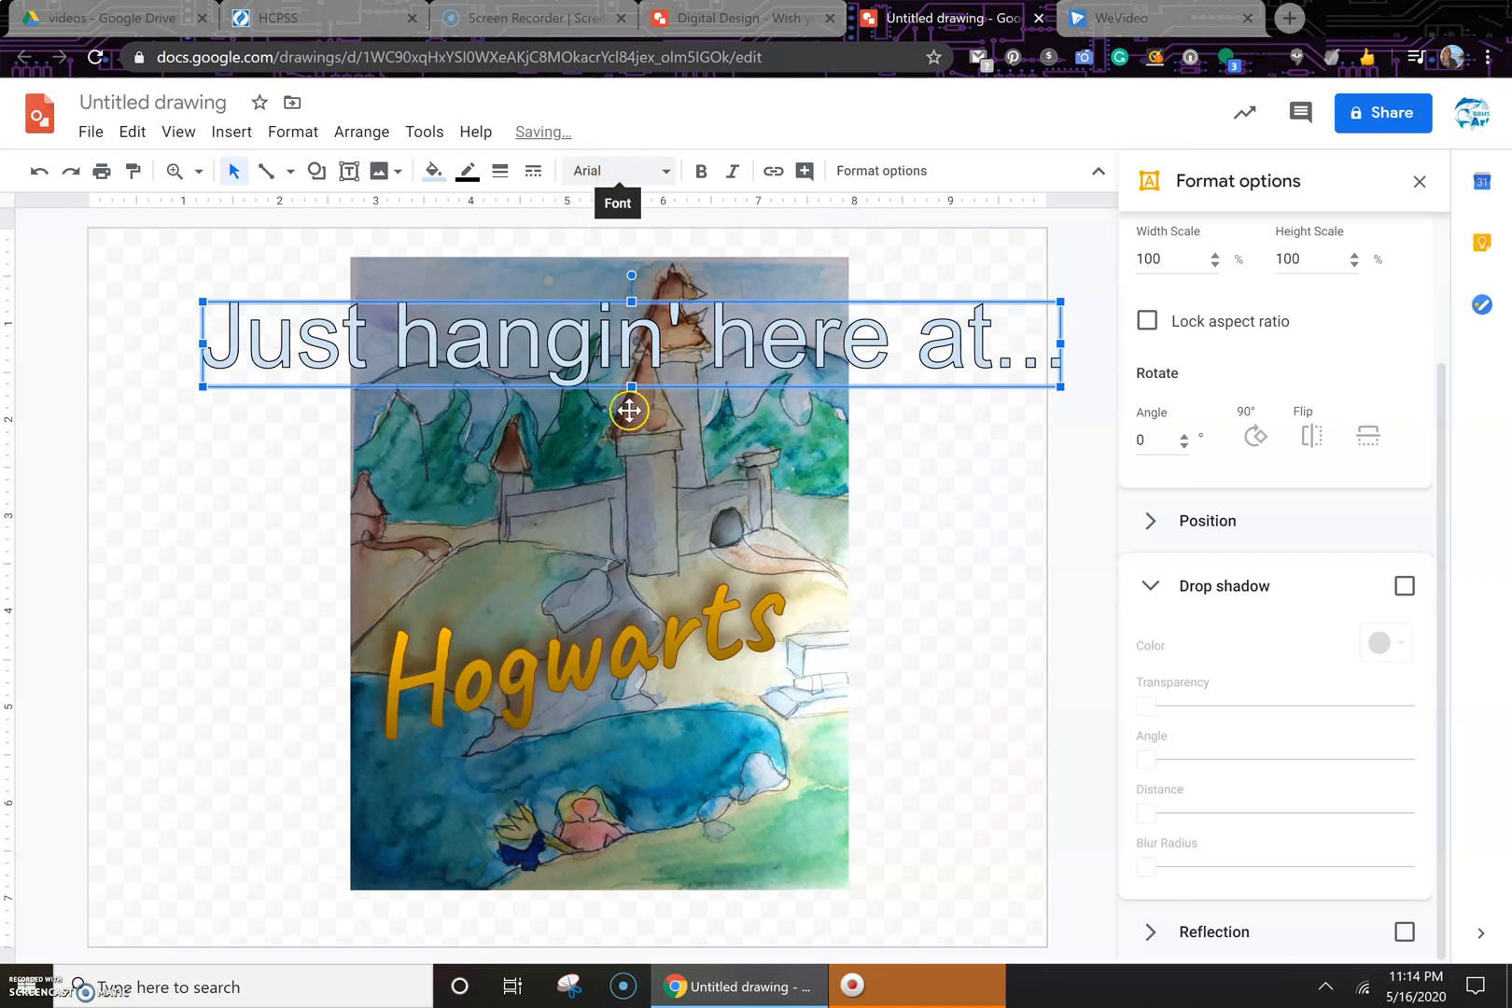
Close the format options and the Google Drive file list to widen the drawing area
{"action": "left_click", "coordinate": [611, 640]}
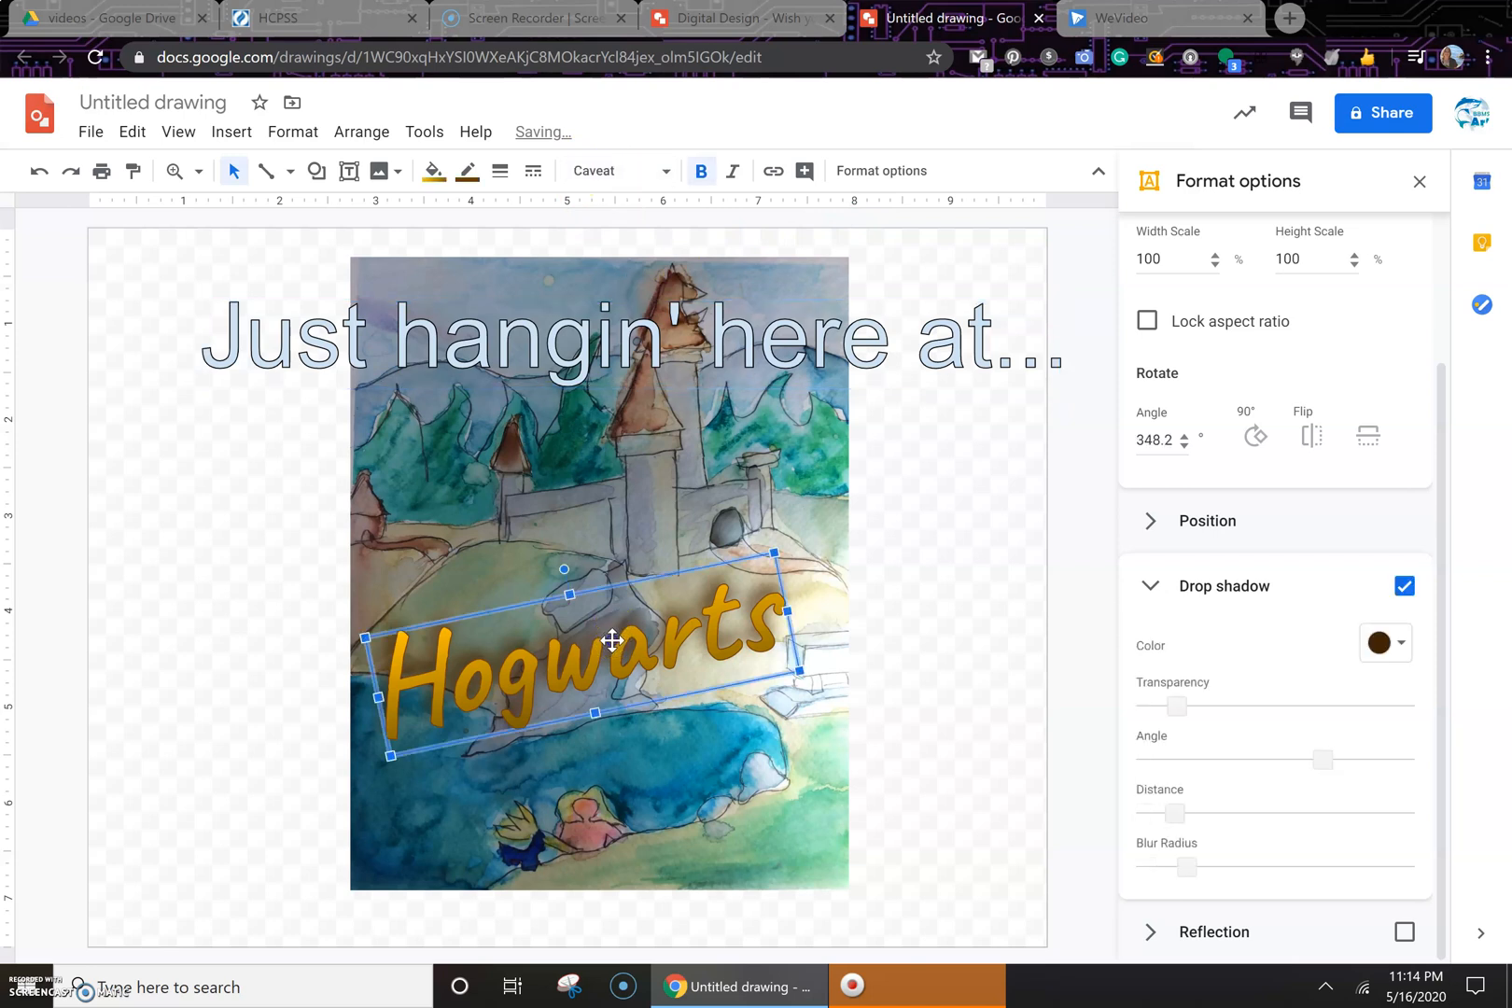
{"action": "left_click", "coordinate": [1420, 182]}
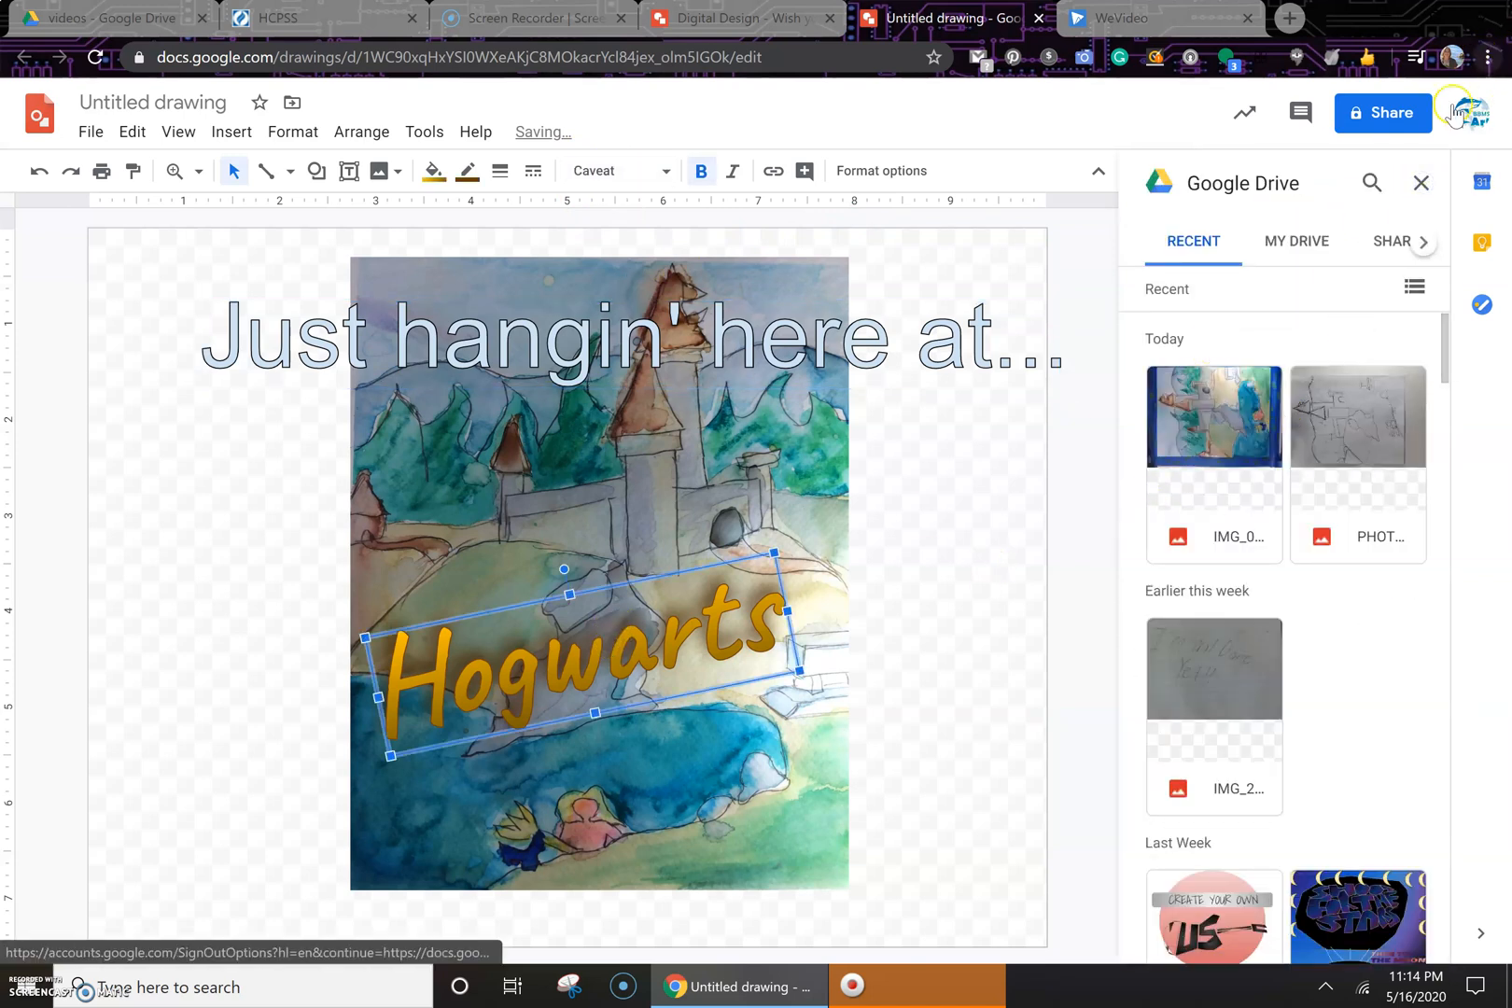
{"action": "left_click", "coordinate": [1420, 183]}
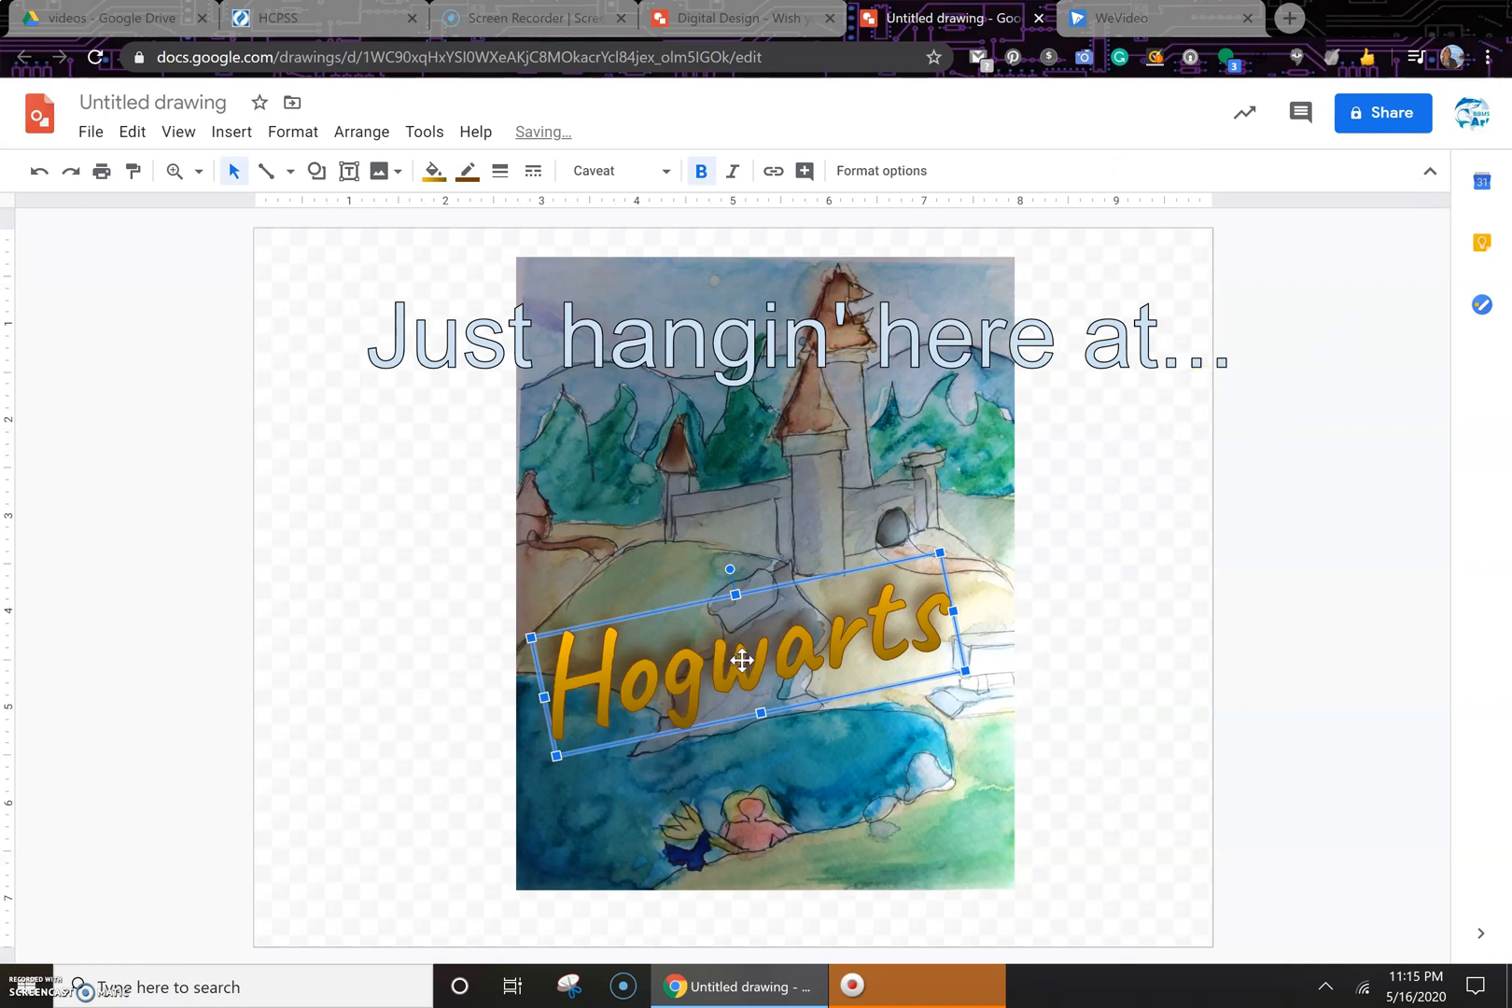
Set the font of the "Just hangin' here at..." word art to Pacifico
{"action": "left_click", "coordinate": [669, 332]}
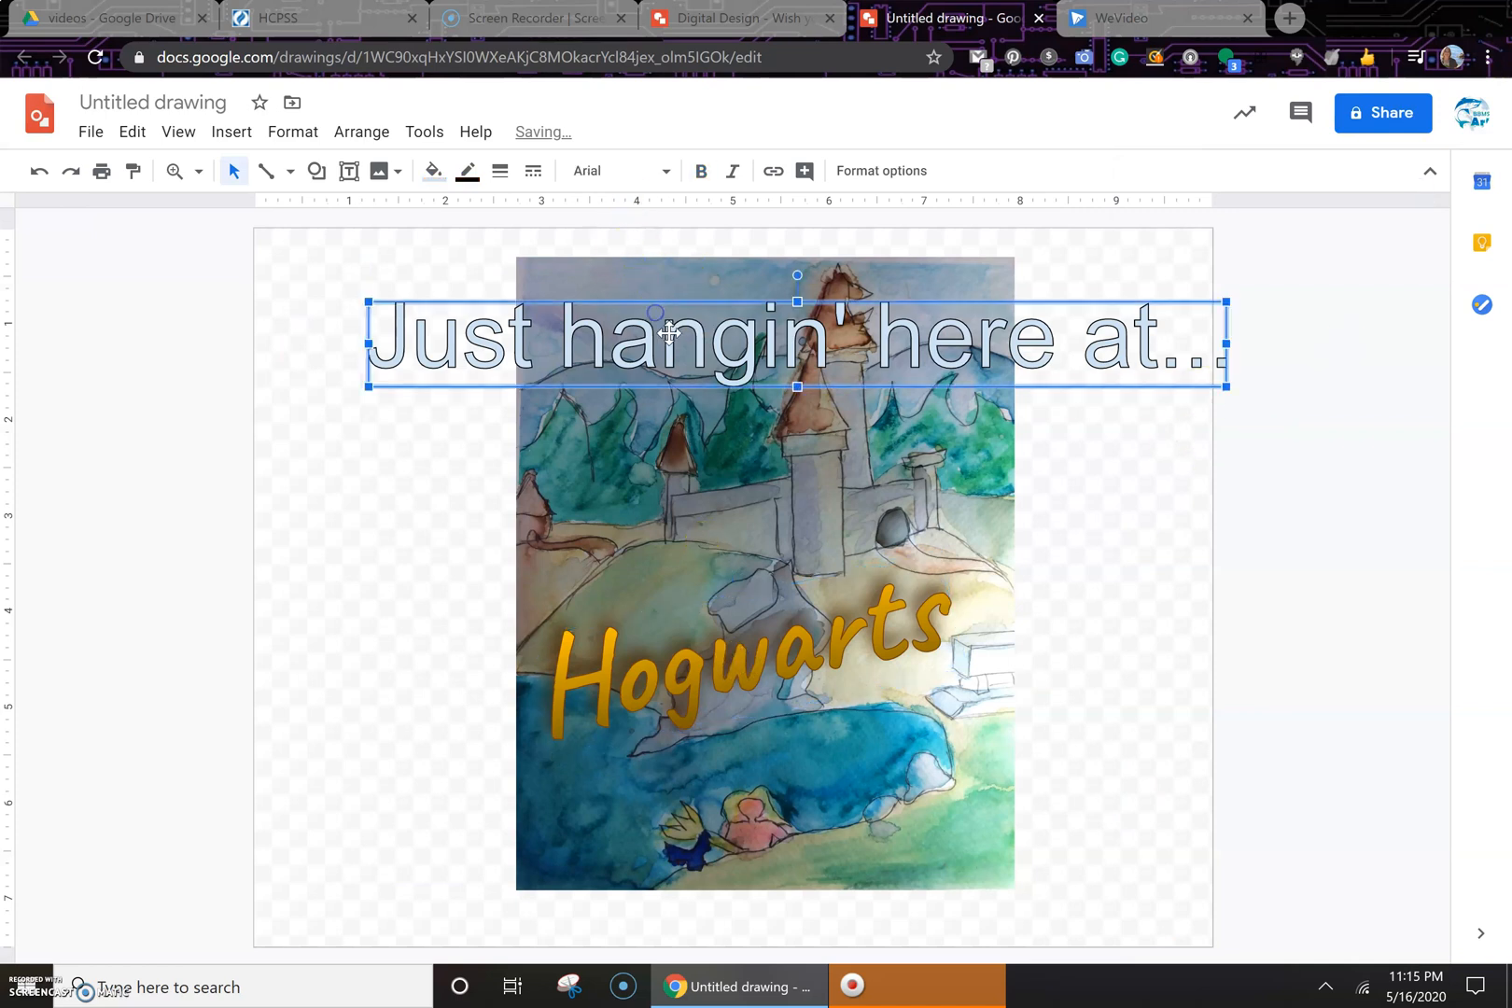
{"action": "left_click", "coordinate": [657, 168]}
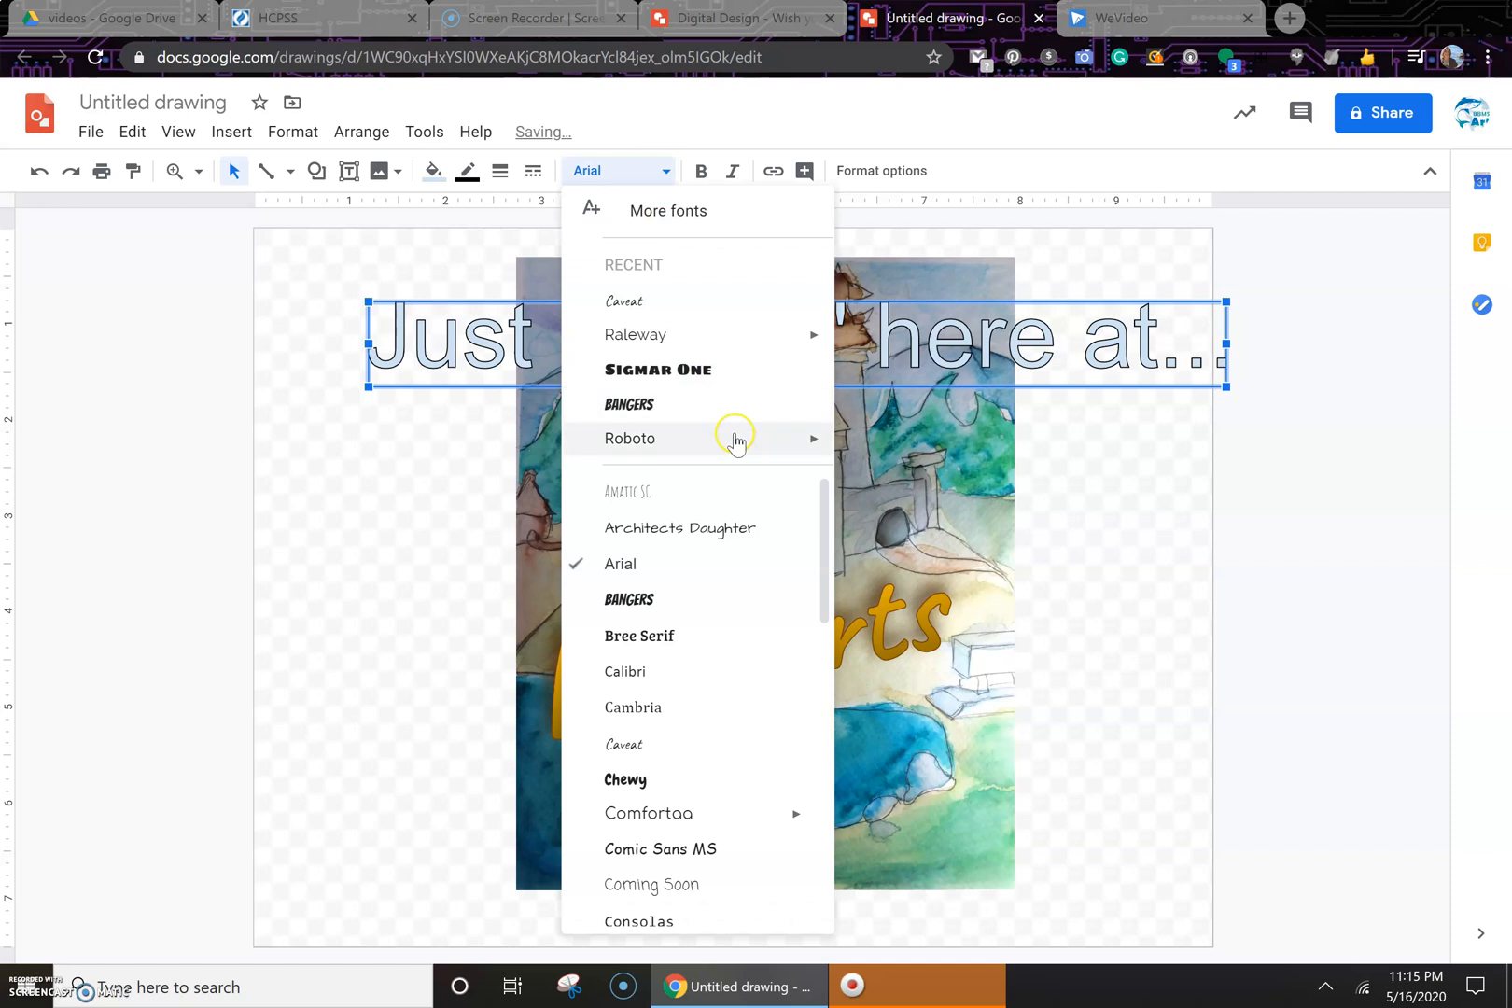
{"action": "scroll", "coordinate": [707, 528], "scroll_direction": "down", "scroll_amount": 10}
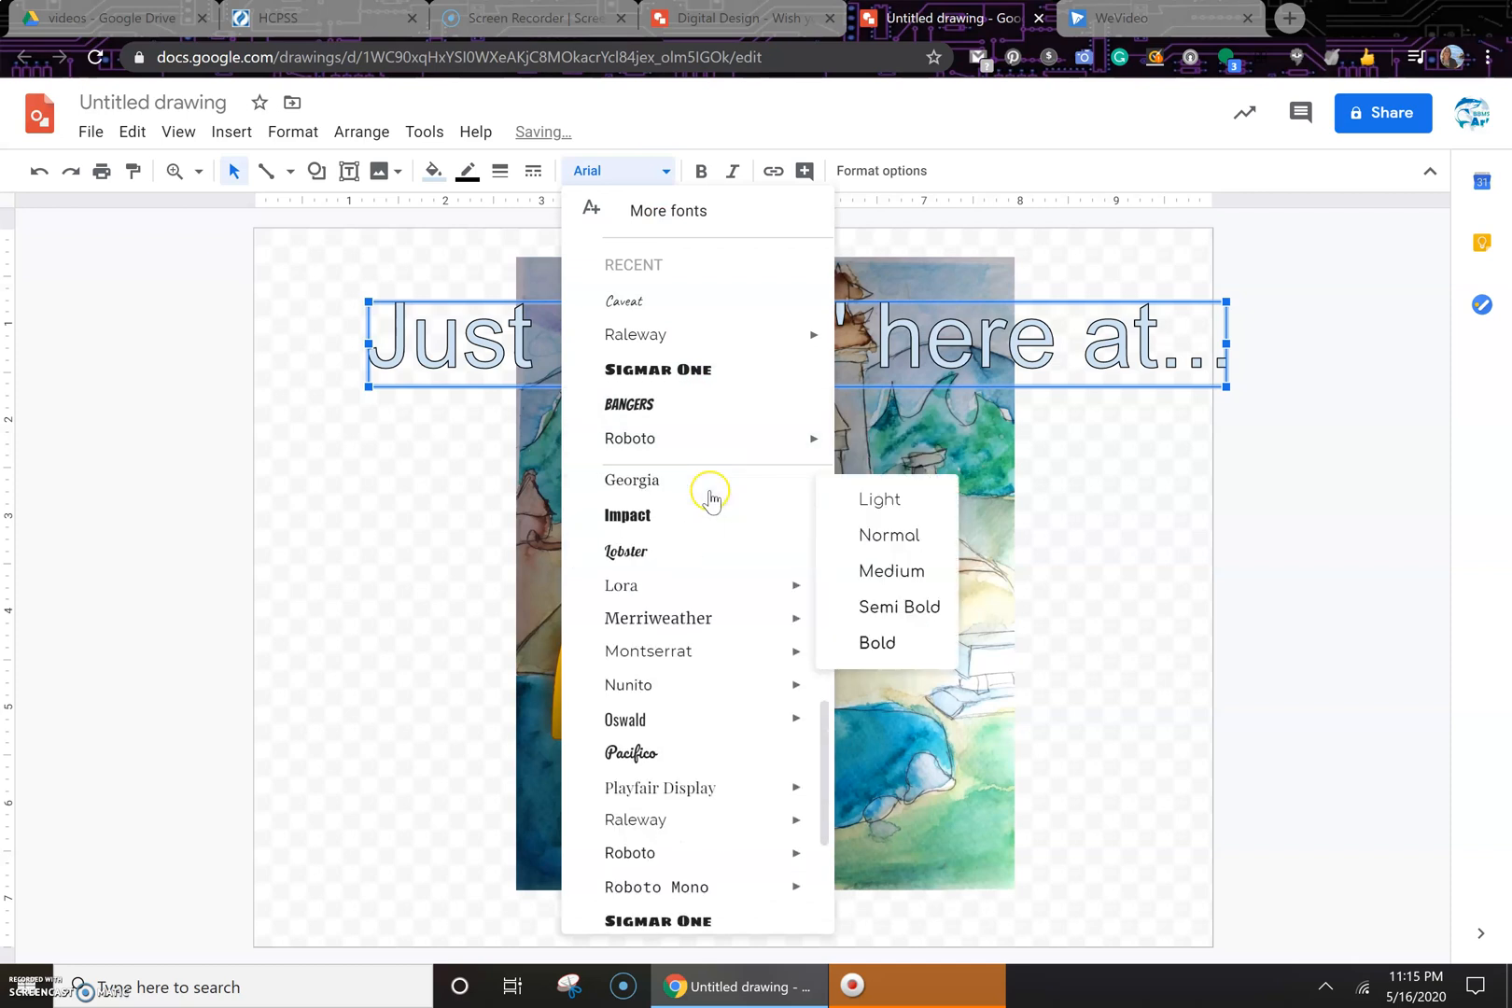
{"action": "left_click", "coordinate": [716, 532]}
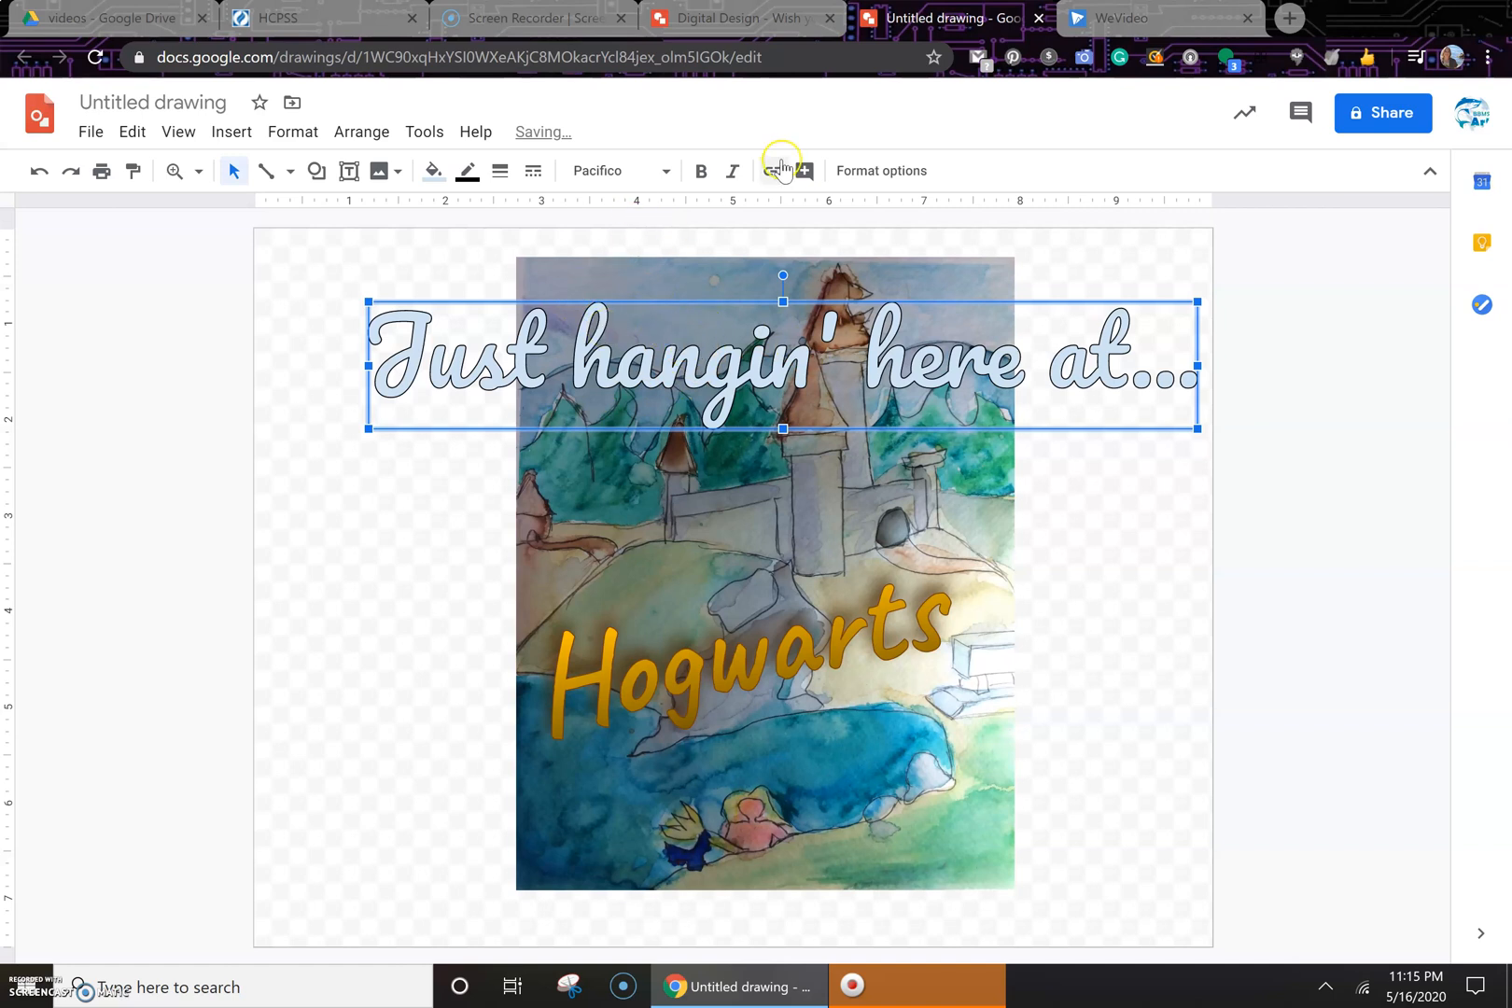
Try bold on the "Just hangin' here at..." word art, remove it, and make the text italic instead
{"action": "left_click", "coordinate": [698, 171]}
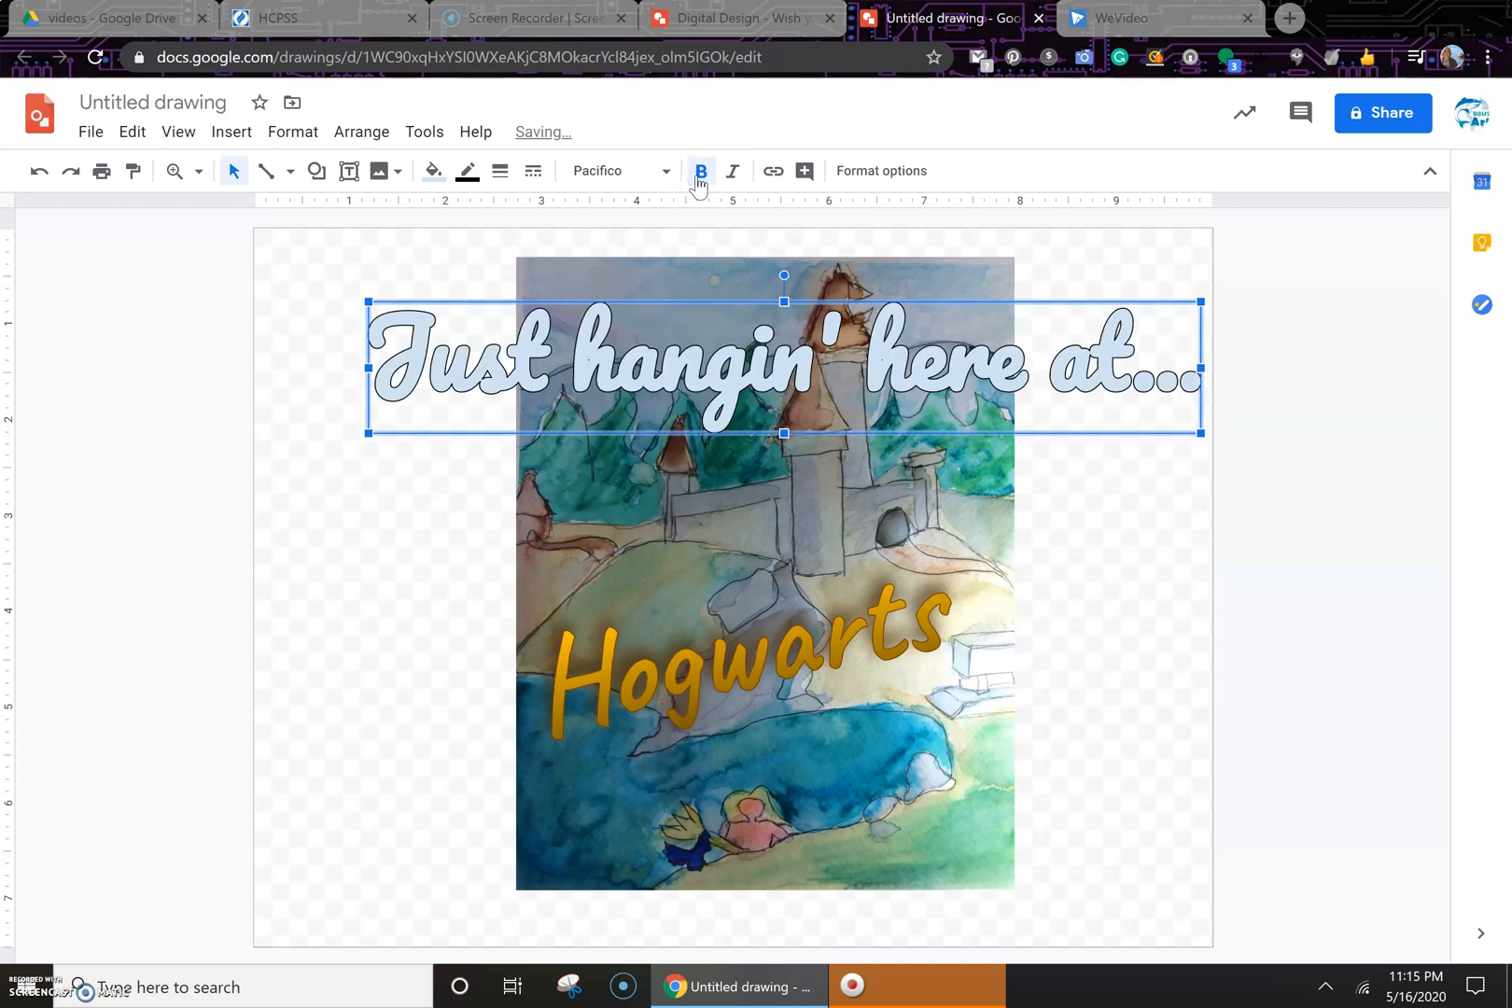
{"action": "left_click", "coordinate": [699, 176]}
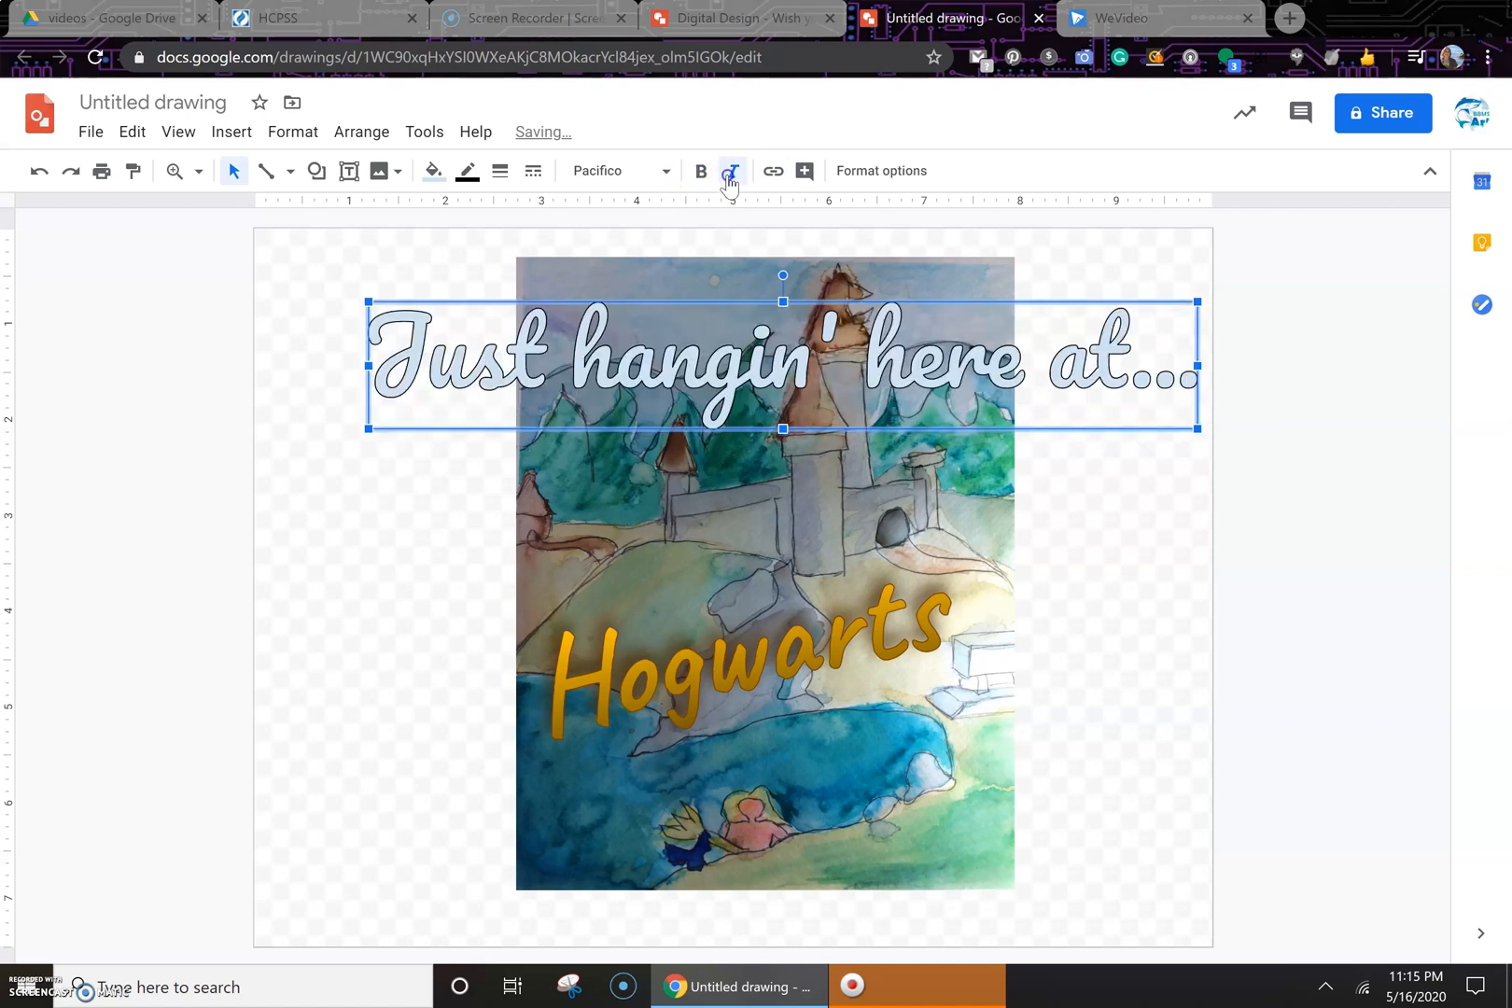
{"action": "left_click", "coordinate": [731, 175]}
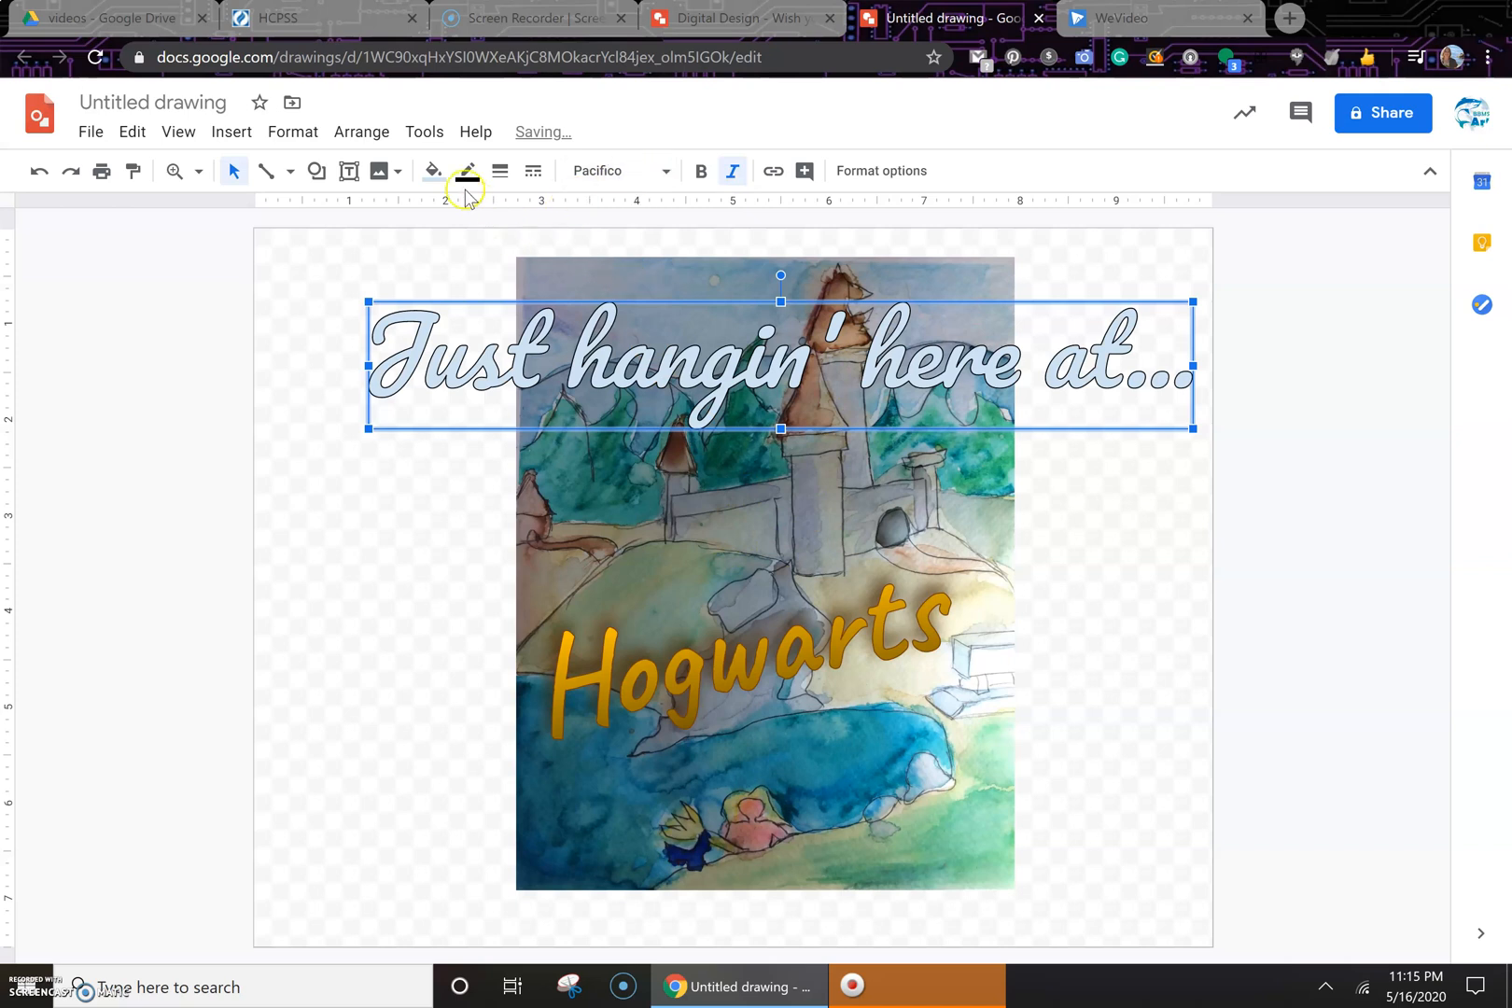
Examine the custom gradient settings of the "Hogwarts" word art's fill, including its end stop and angle
{"action": "left_click", "coordinate": [432, 180]}
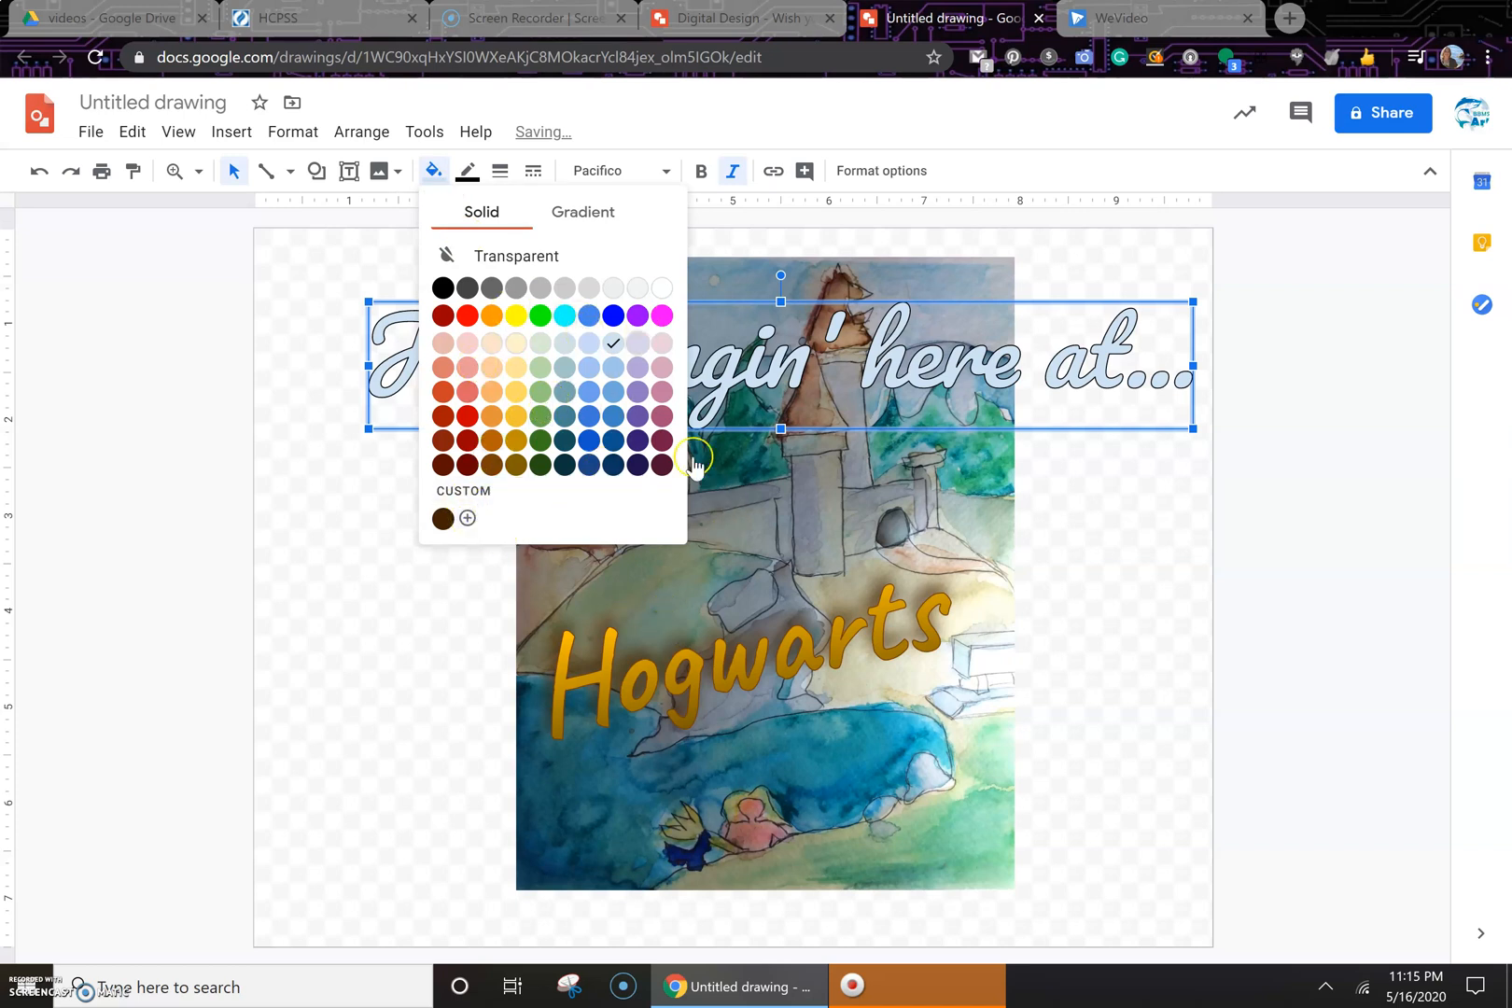
{"action": "left_click", "coordinate": [813, 666]}
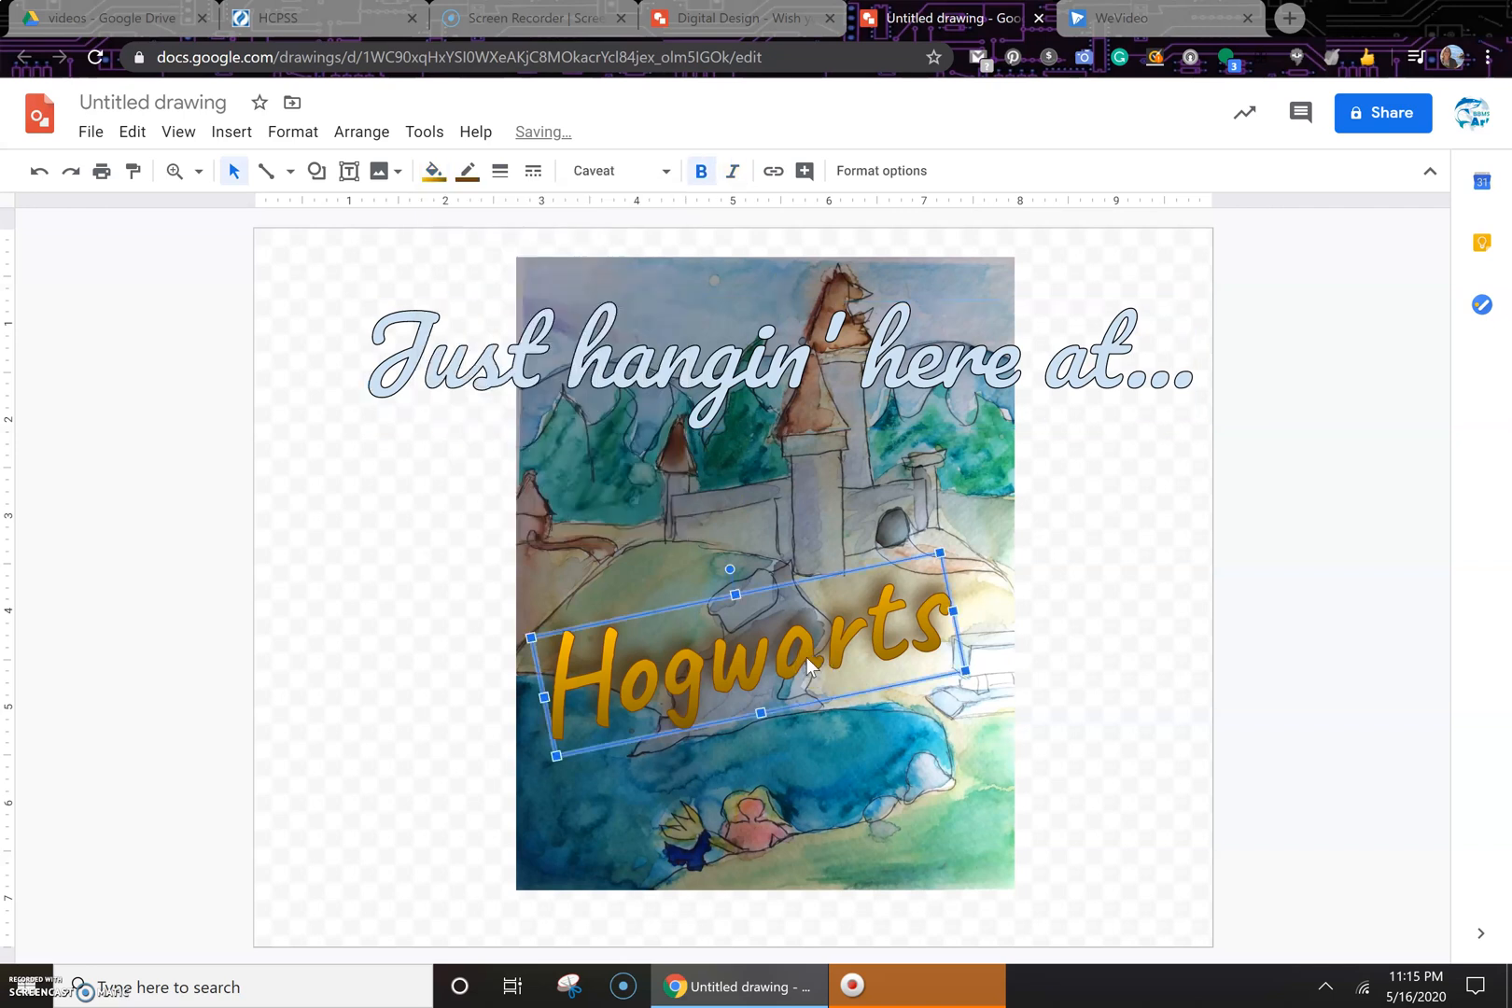
{"action": "left_click", "coordinate": [433, 171]}
{"action": "left_click", "coordinate": [605, 212]}
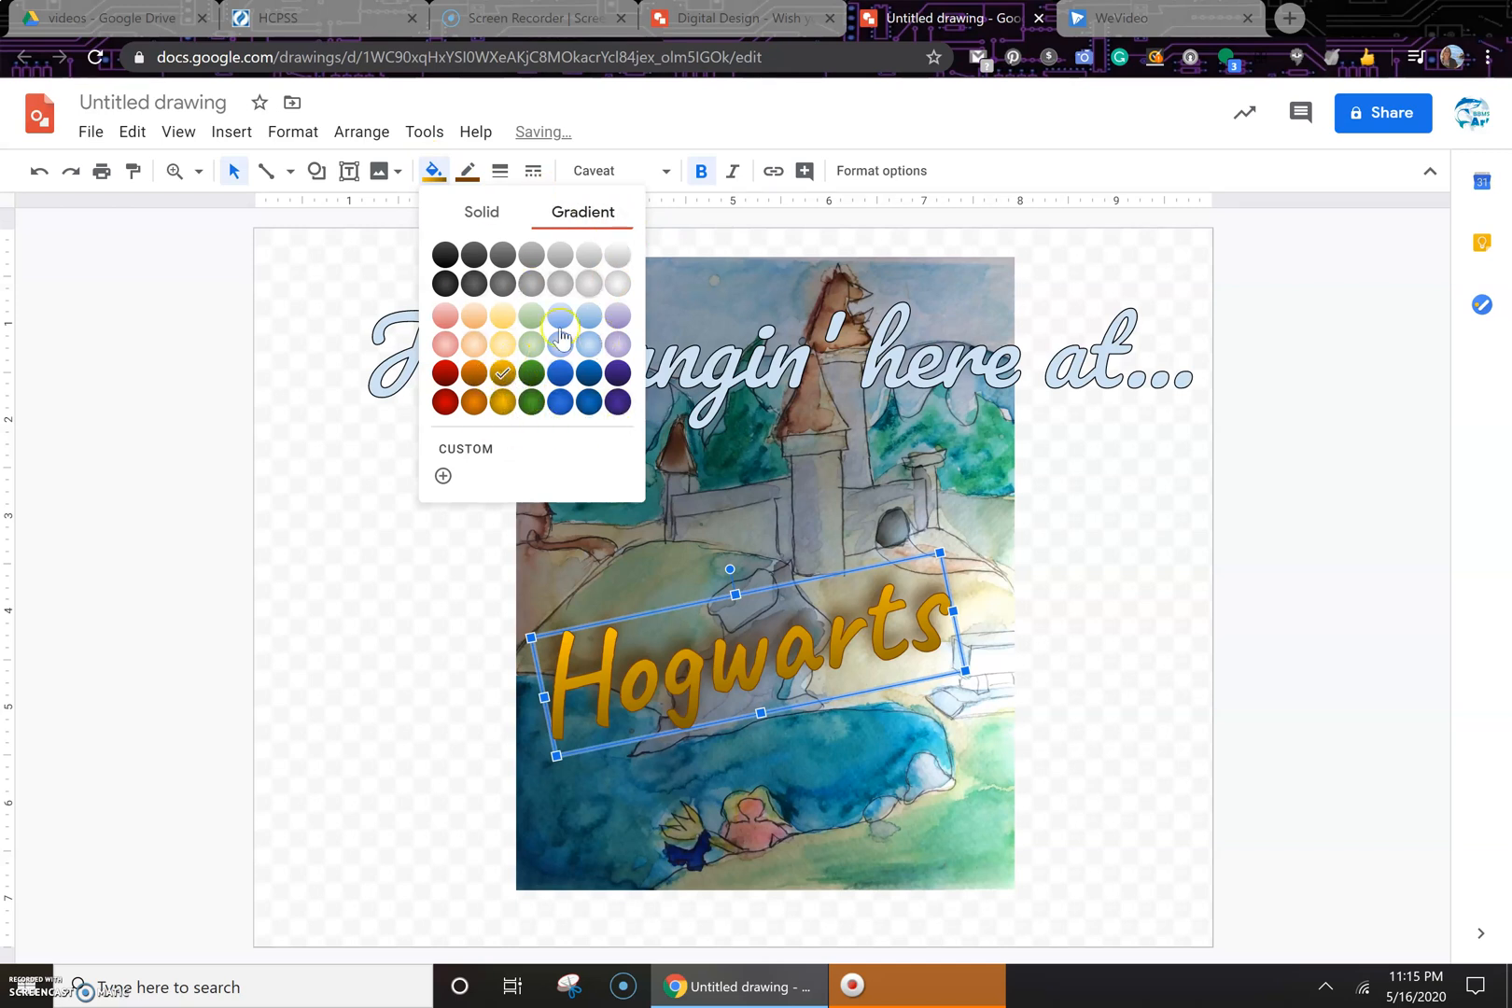
{"action": "left_click", "coordinate": [445, 474]}
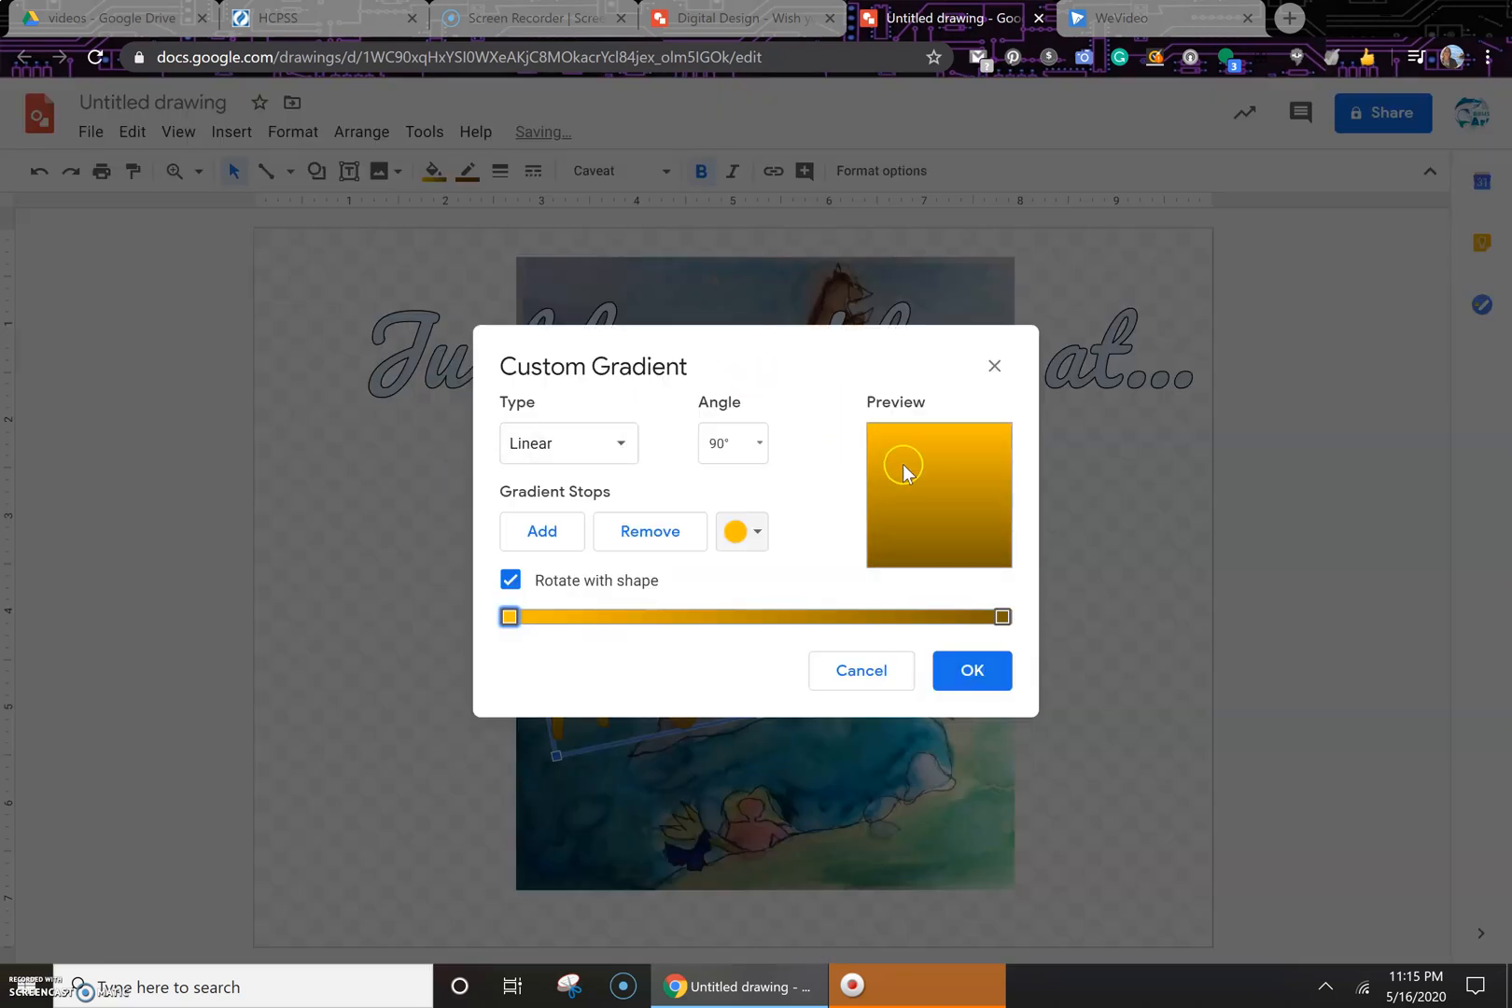
{"action": "left_click", "coordinate": [1003, 617]}
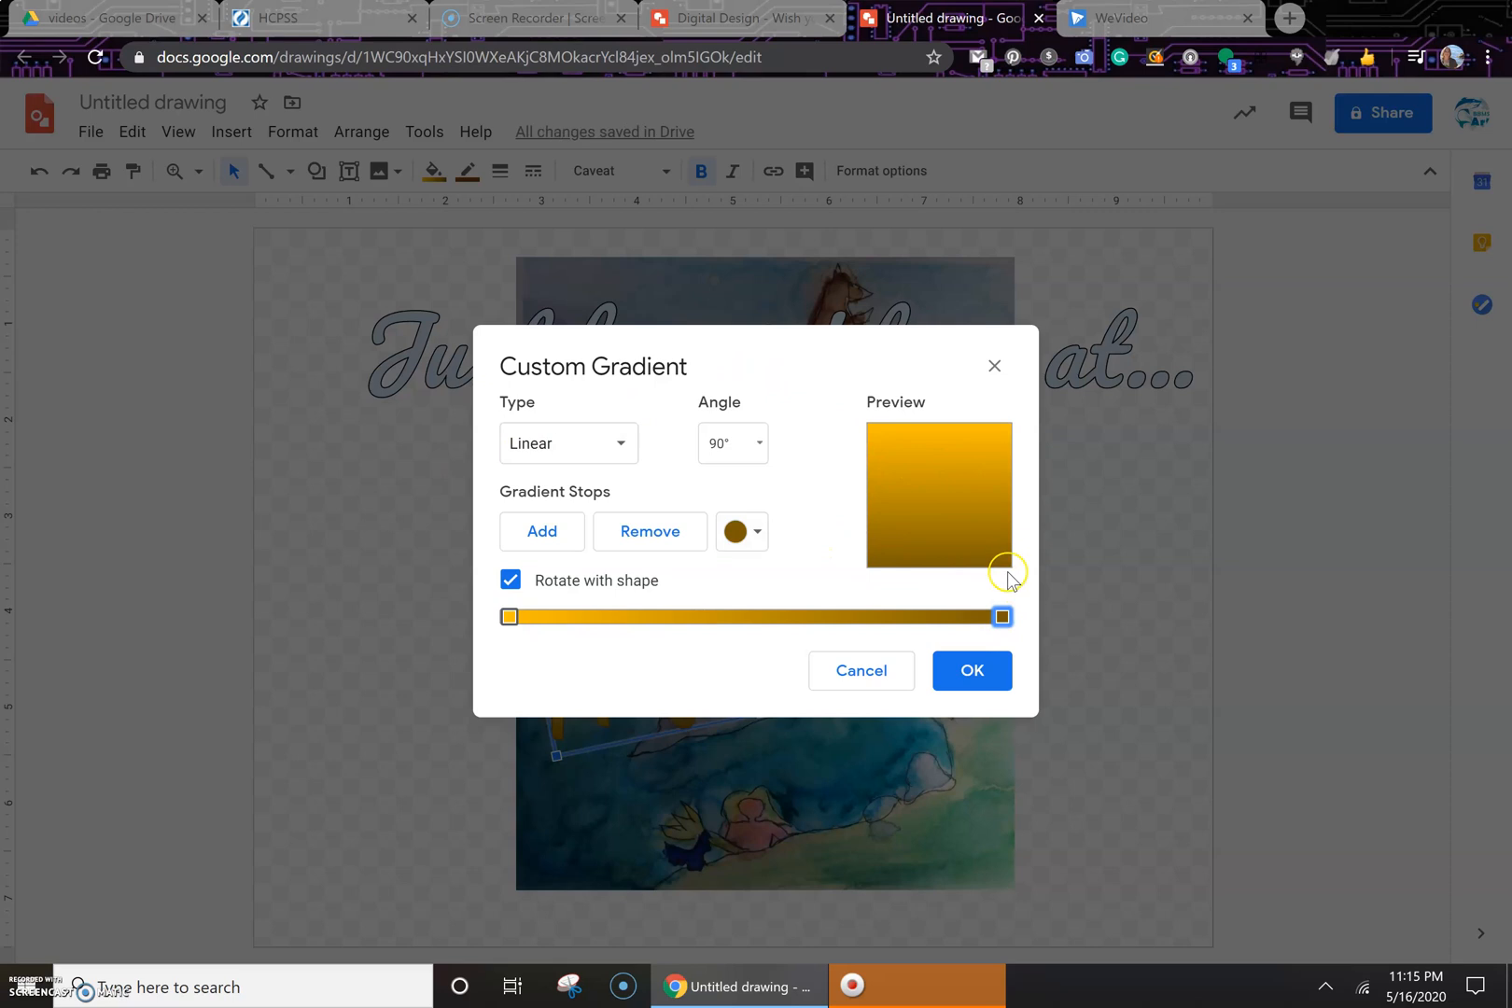
{"action": "left_click", "coordinate": [761, 444]}
{"action": "left_click", "coordinate": [763, 445]}
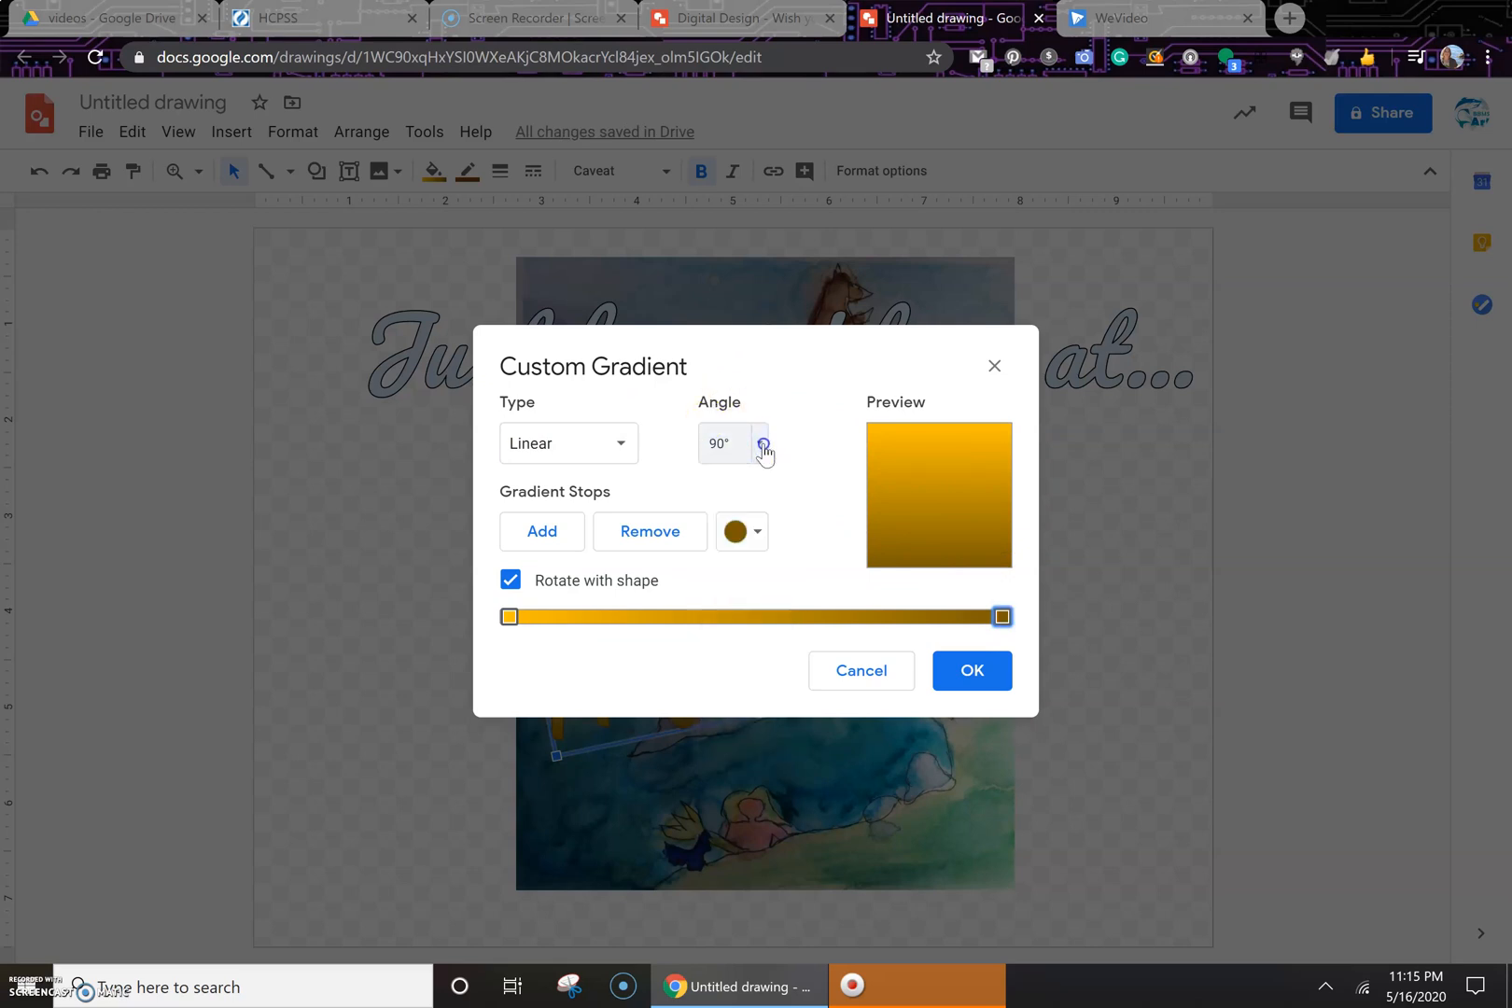
Try a radial gradient fill with a top left center on the "Hogwarts" word art, and undo it
{"action": "left_click", "coordinate": [633, 458]}
{"action": "left_click", "coordinate": [579, 527]}
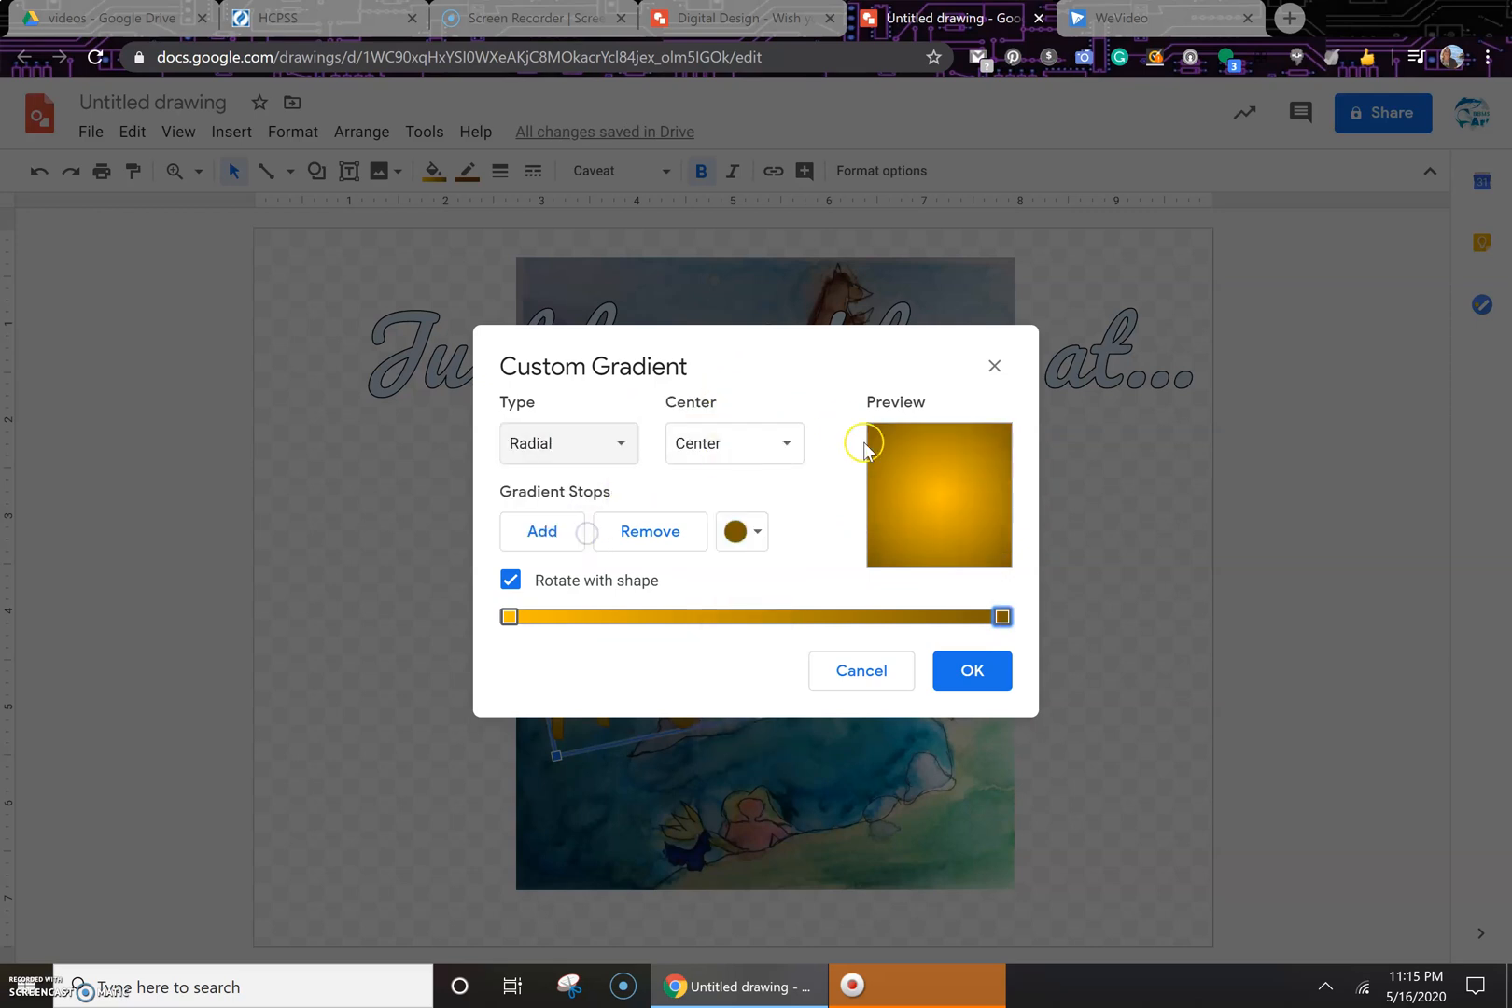
{"action": "left_click", "coordinate": [733, 452]}
{"action": "left_click", "coordinate": [738, 525]}
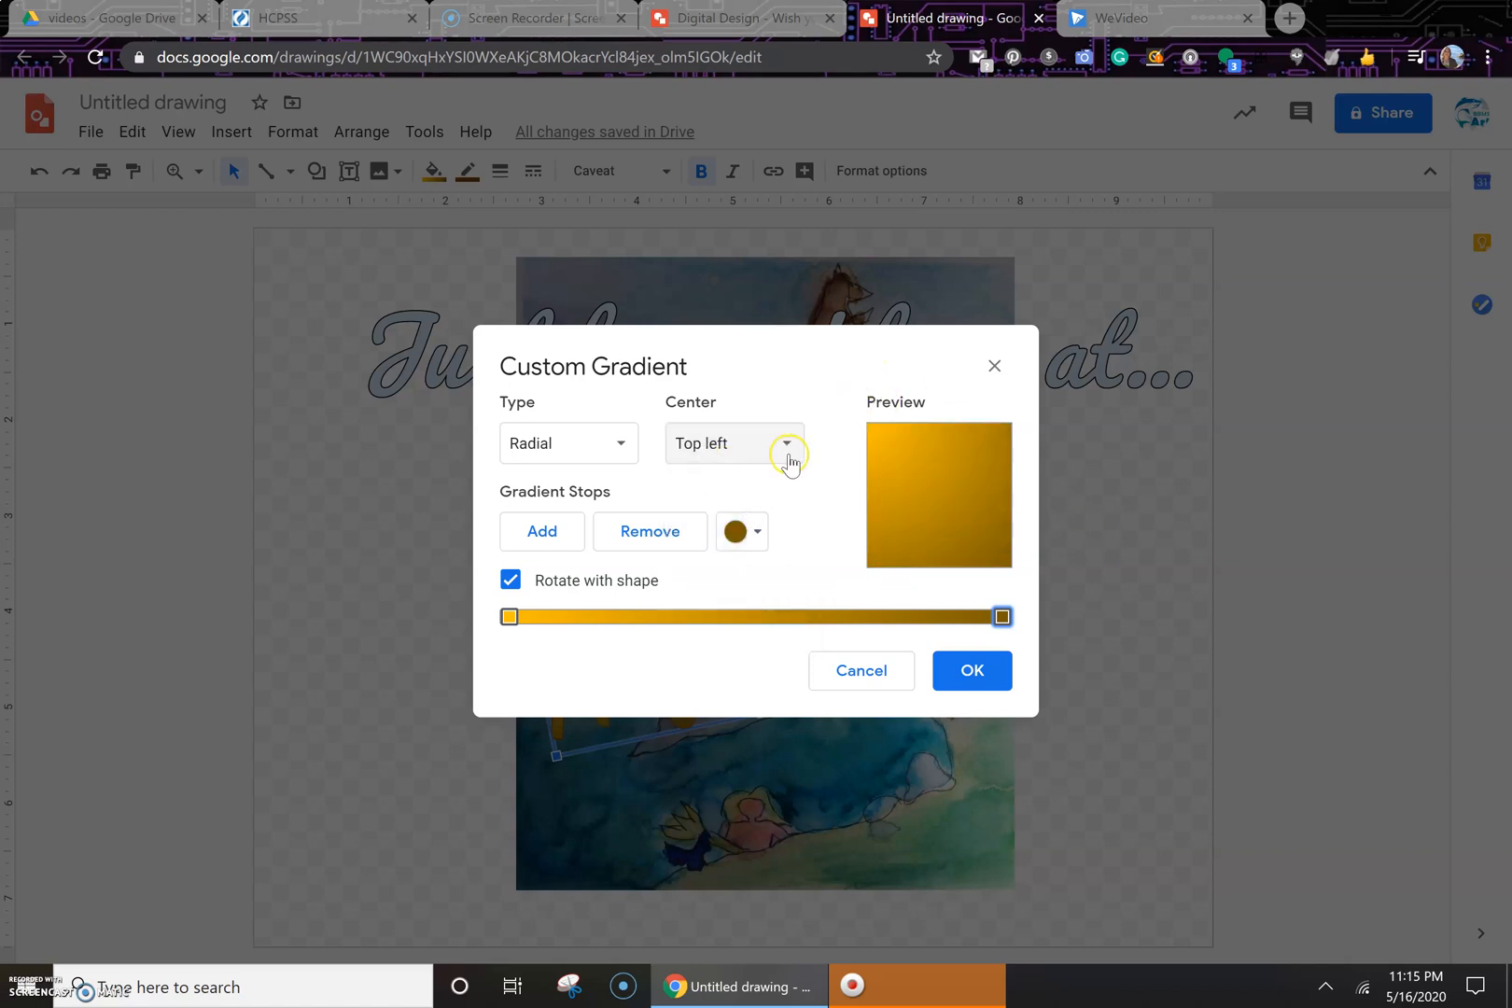
{"action": "left_click", "coordinate": [985, 670]}
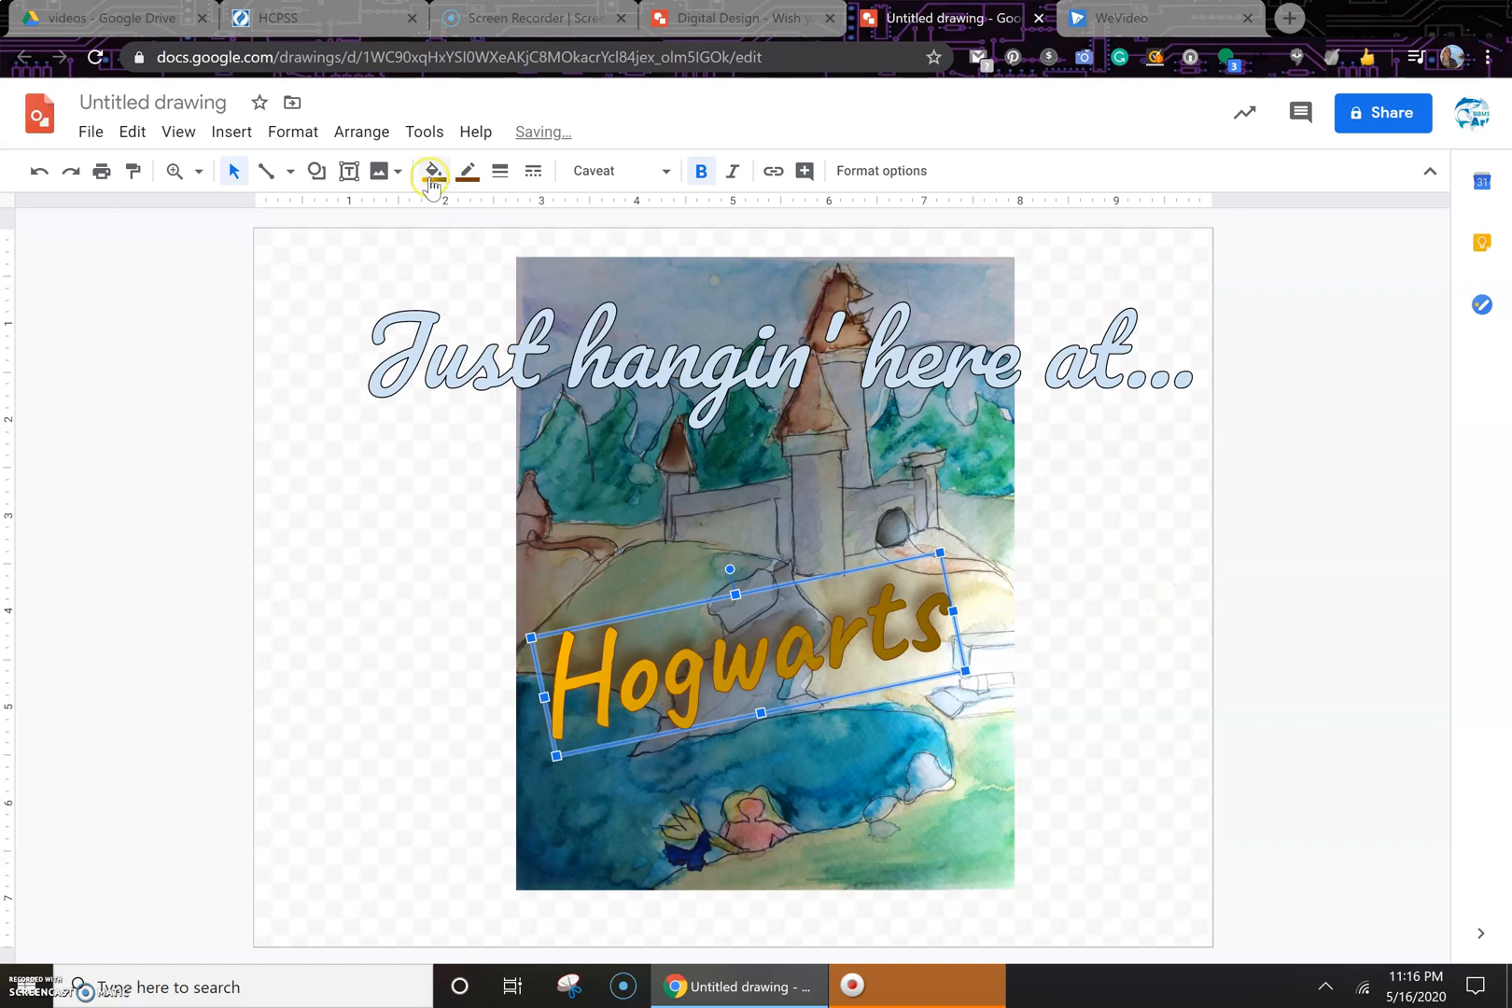
{"action": "left_click", "coordinate": [34, 173]}
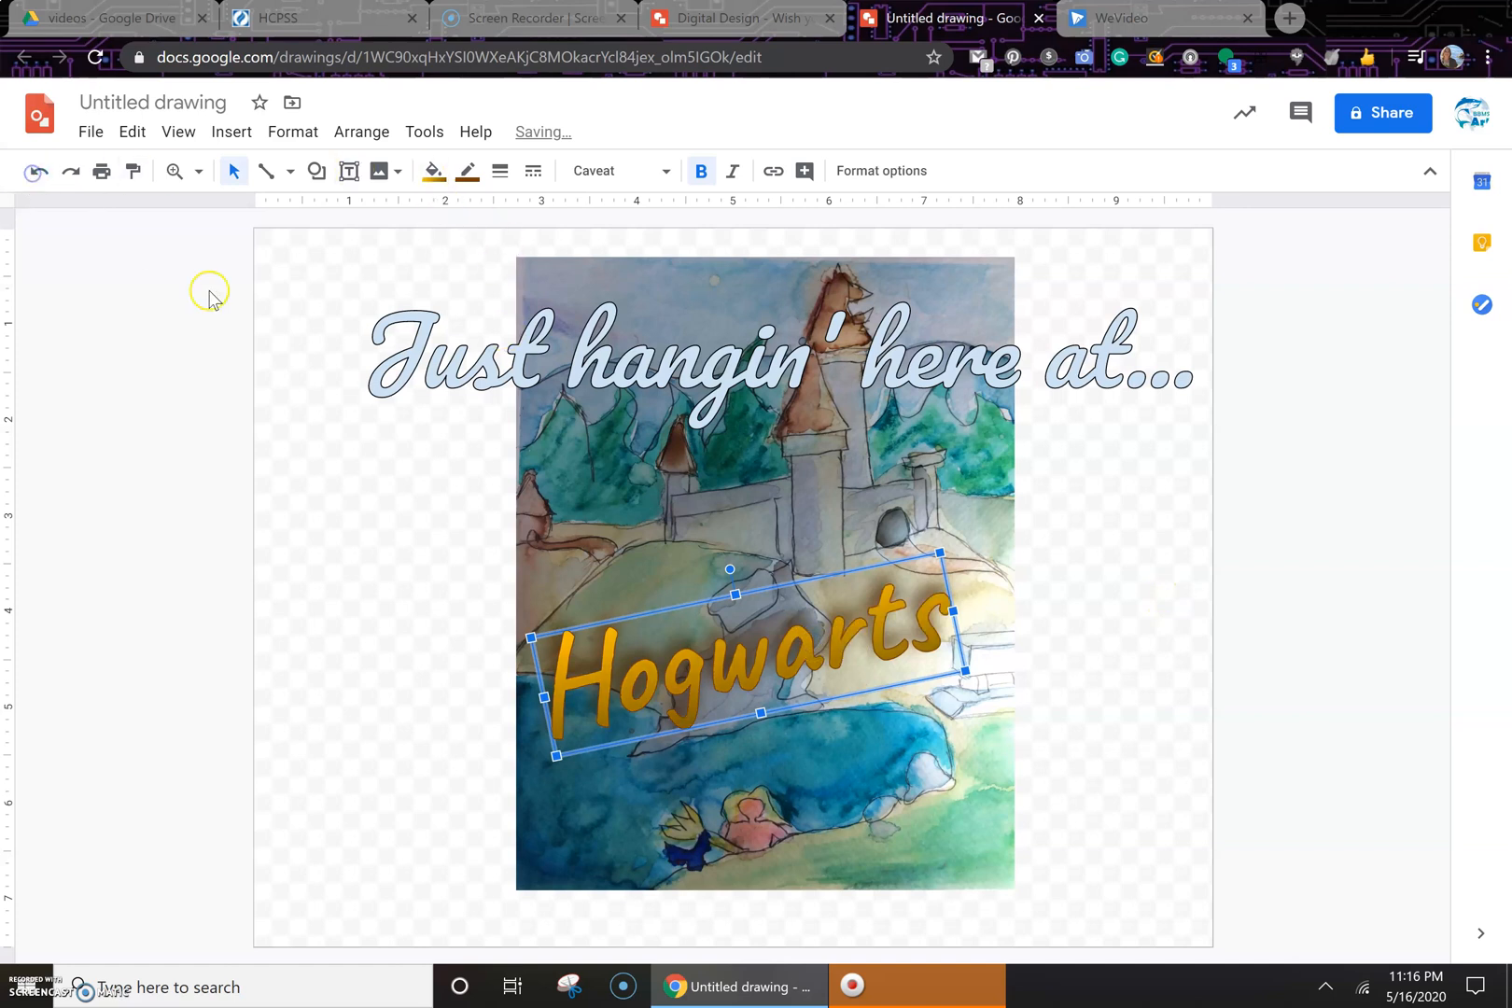
Fill the "Just hangin' here at..." word art with the same dark yellow preset gradient as "Hogwarts"
{"action": "left_click", "coordinate": [680, 353]}
{"action": "left_click", "coordinate": [432, 171]}
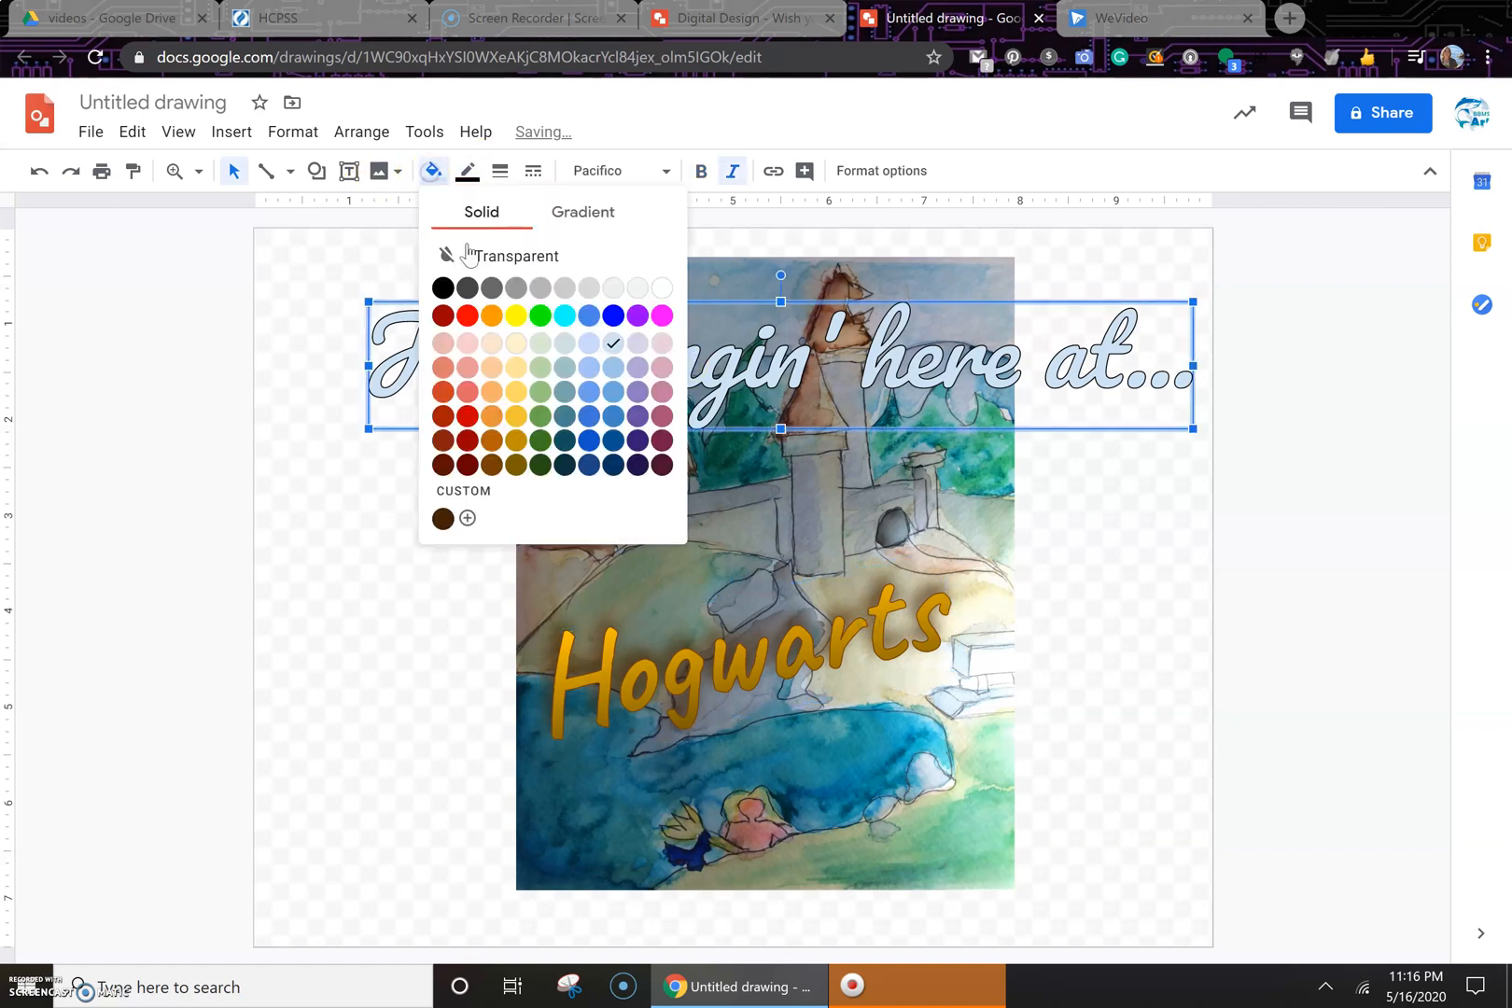
{"action": "left_click", "coordinate": [609, 207]}
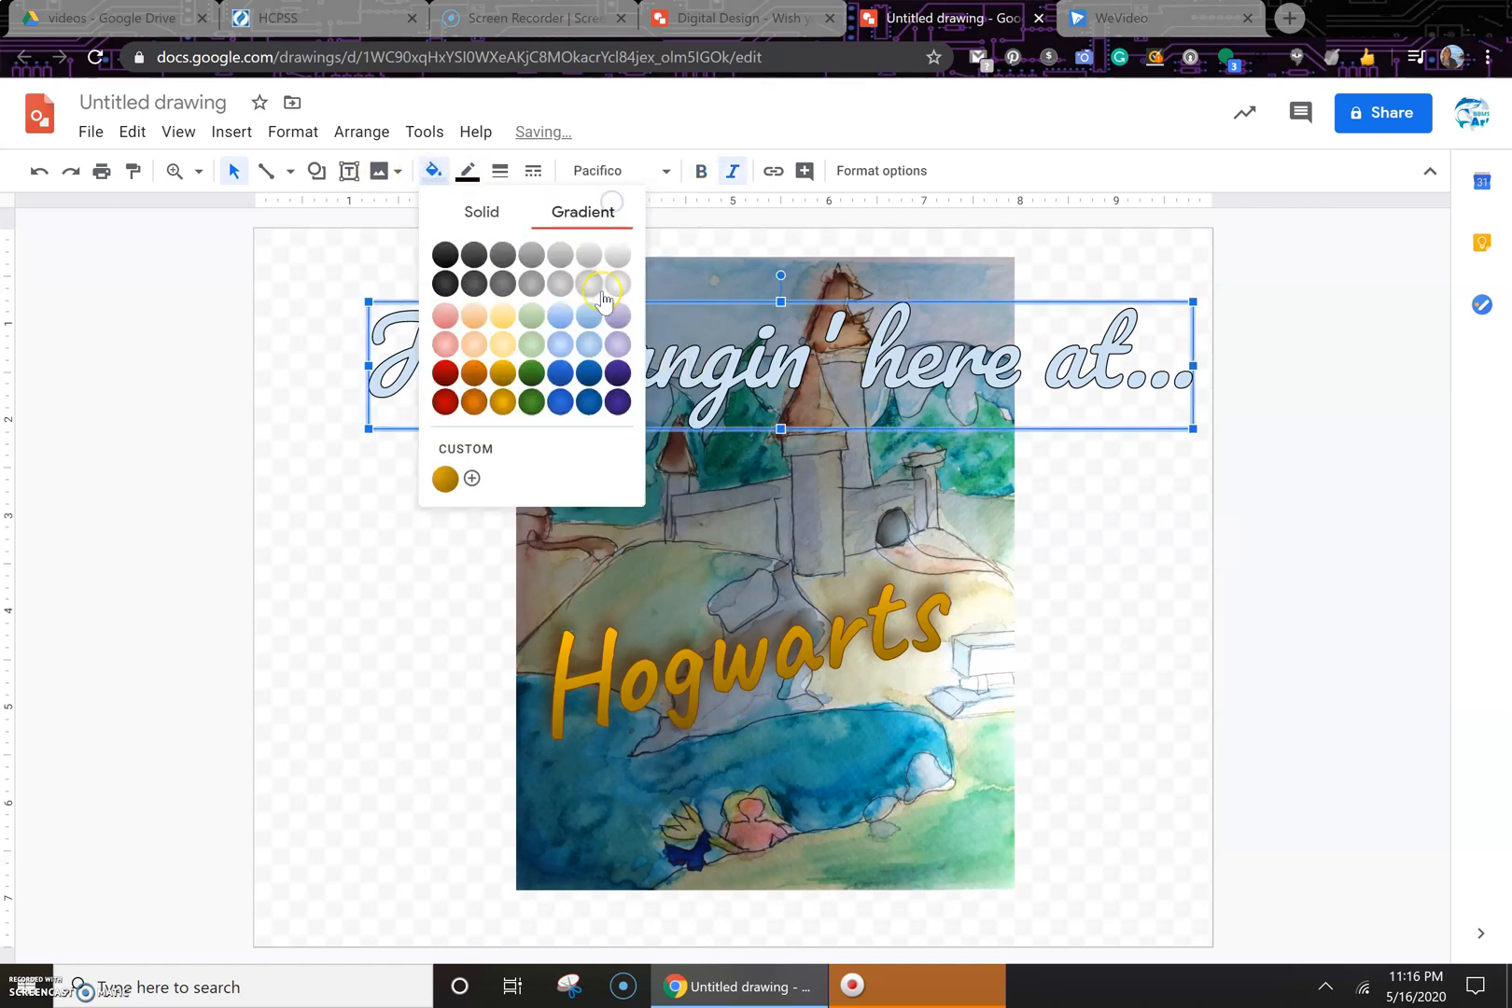
{"action": "left_click", "coordinate": [502, 375]}
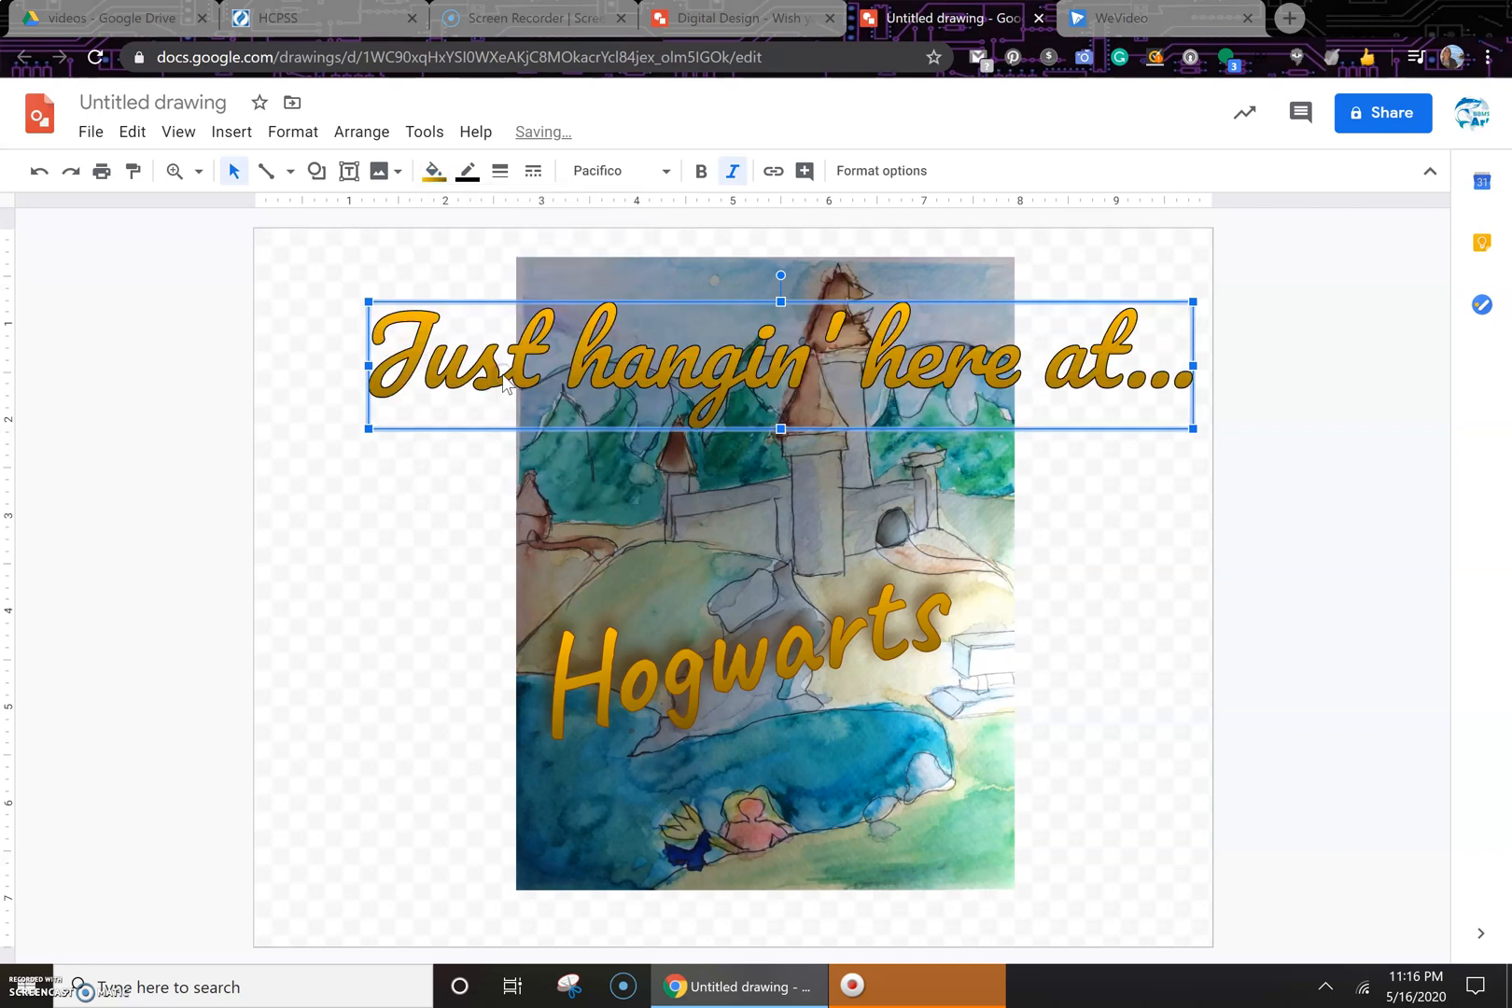
Start a custom gradient fill for the "Just hangin' here at..." word art and try a radial type with a top right center
{"action": "left_click", "coordinate": [428, 175]}
{"action": "left_click", "coordinate": [472, 478]}
{"action": "left_click", "coordinate": [752, 443]}
{"action": "left_click", "coordinate": [576, 453]}
{"action": "left_click", "coordinate": [579, 527]}
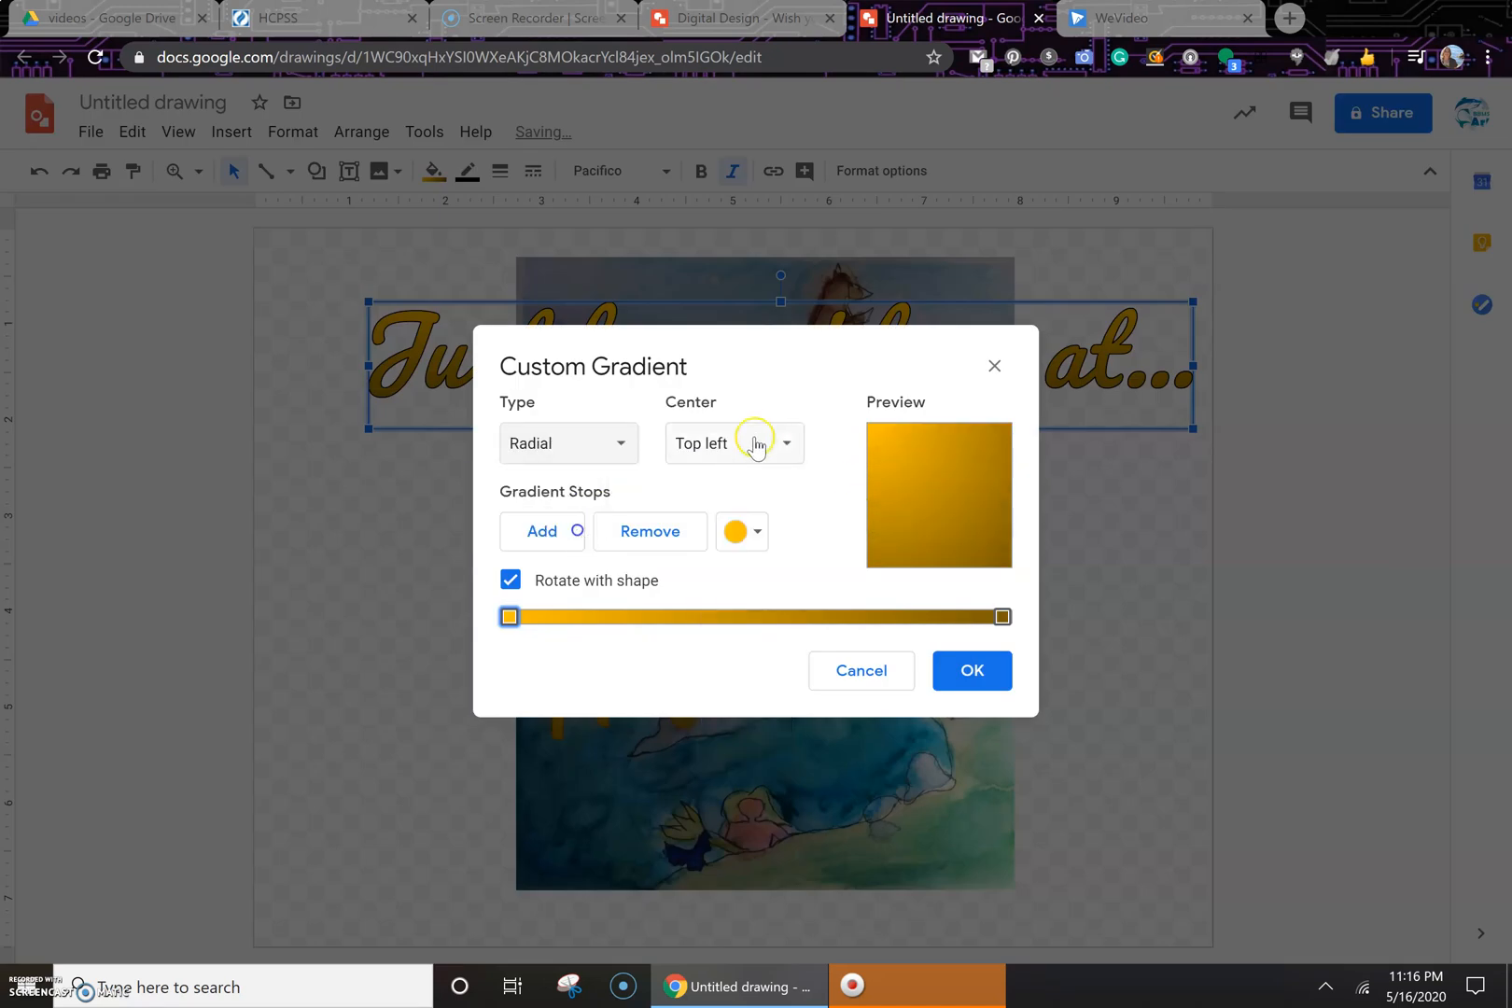
{"action": "left_click", "coordinate": [787, 443]}
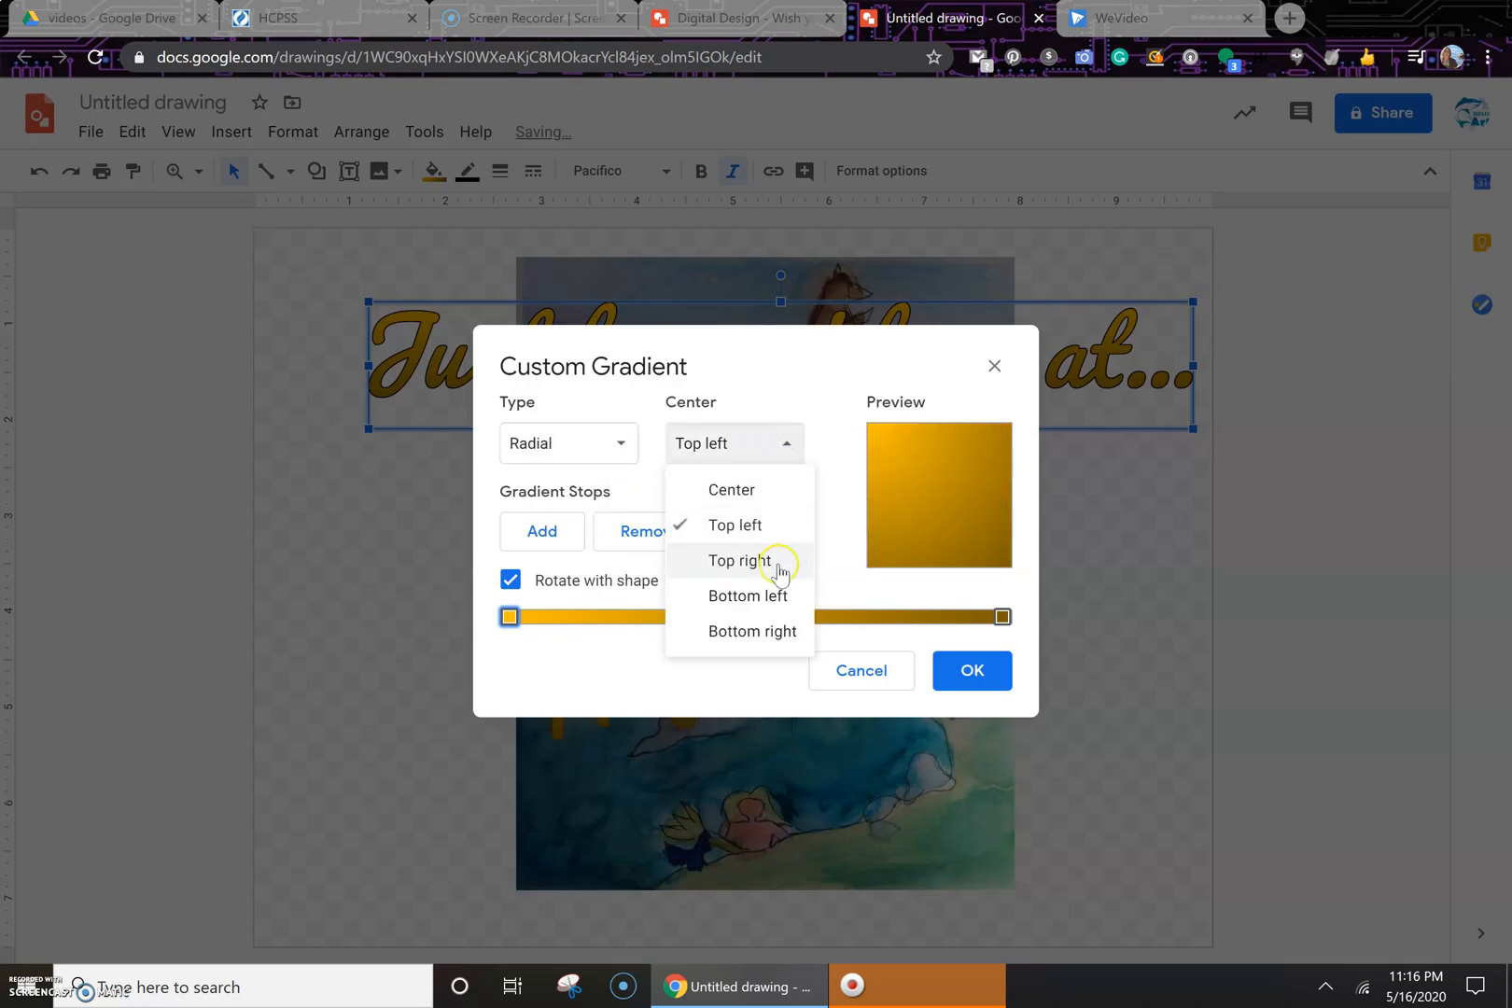
{"action": "left_click", "coordinate": [780, 564]}
{"action": "left_click", "coordinate": [786, 442]}
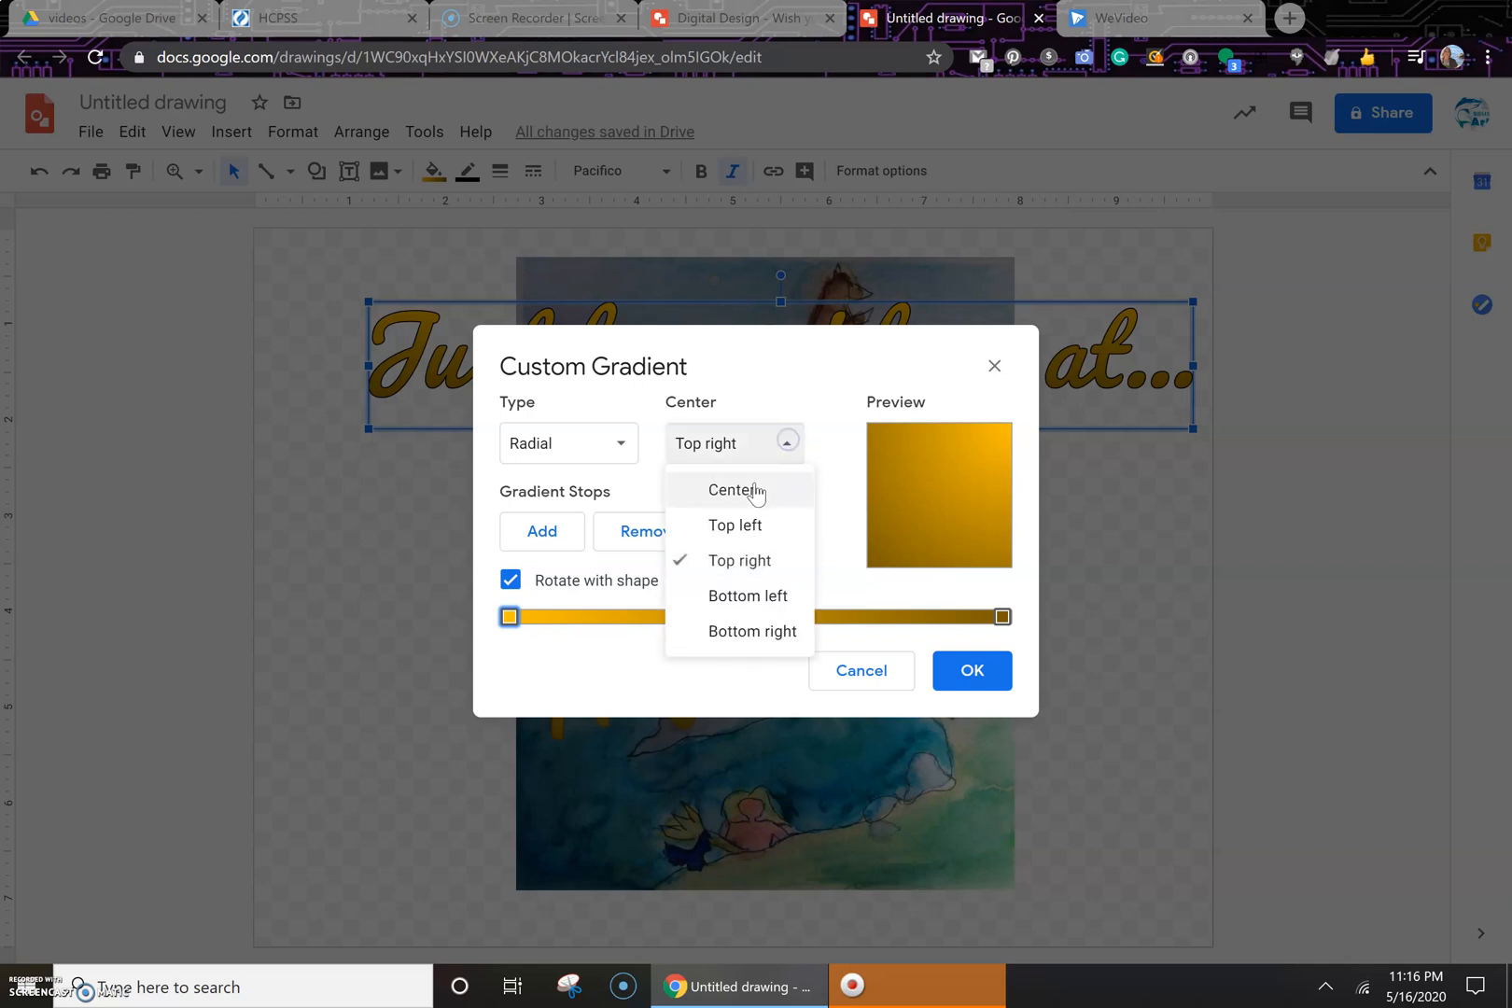
Switch the custom gradient to the linear type and set its angle to 135°
{"action": "left_click", "coordinate": [627, 434]}
{"action": "left_click", "coordinate": [574, 492]}
{"action": "left_click", "coordinate": [732, 442]}
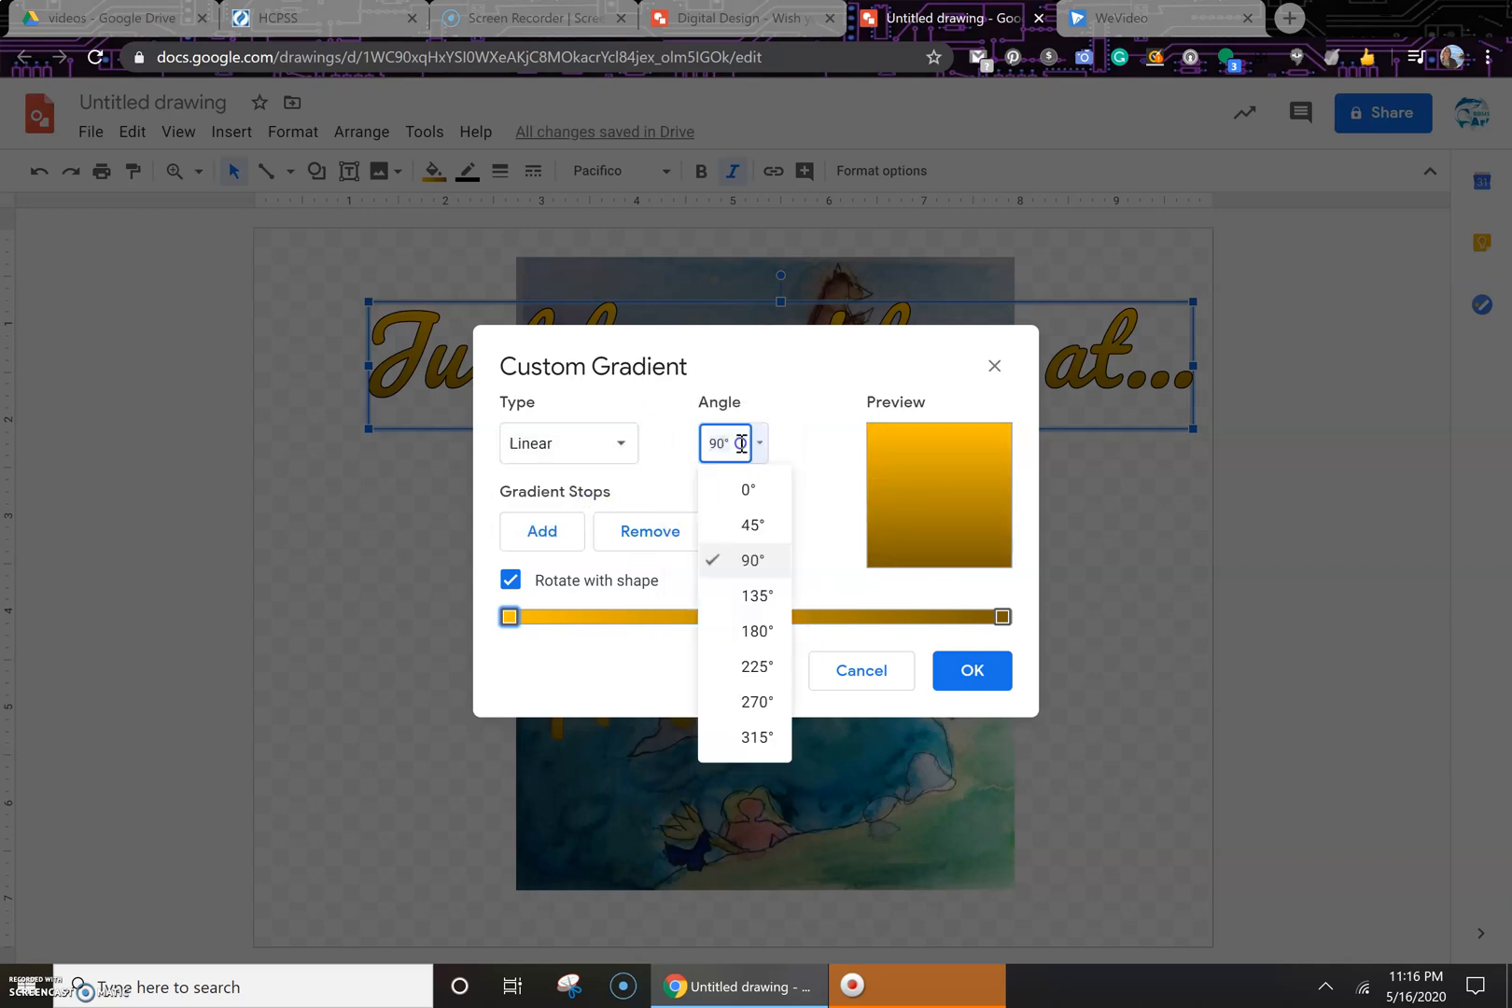
{"action": "left_click", "coordinate": [764, 602]}
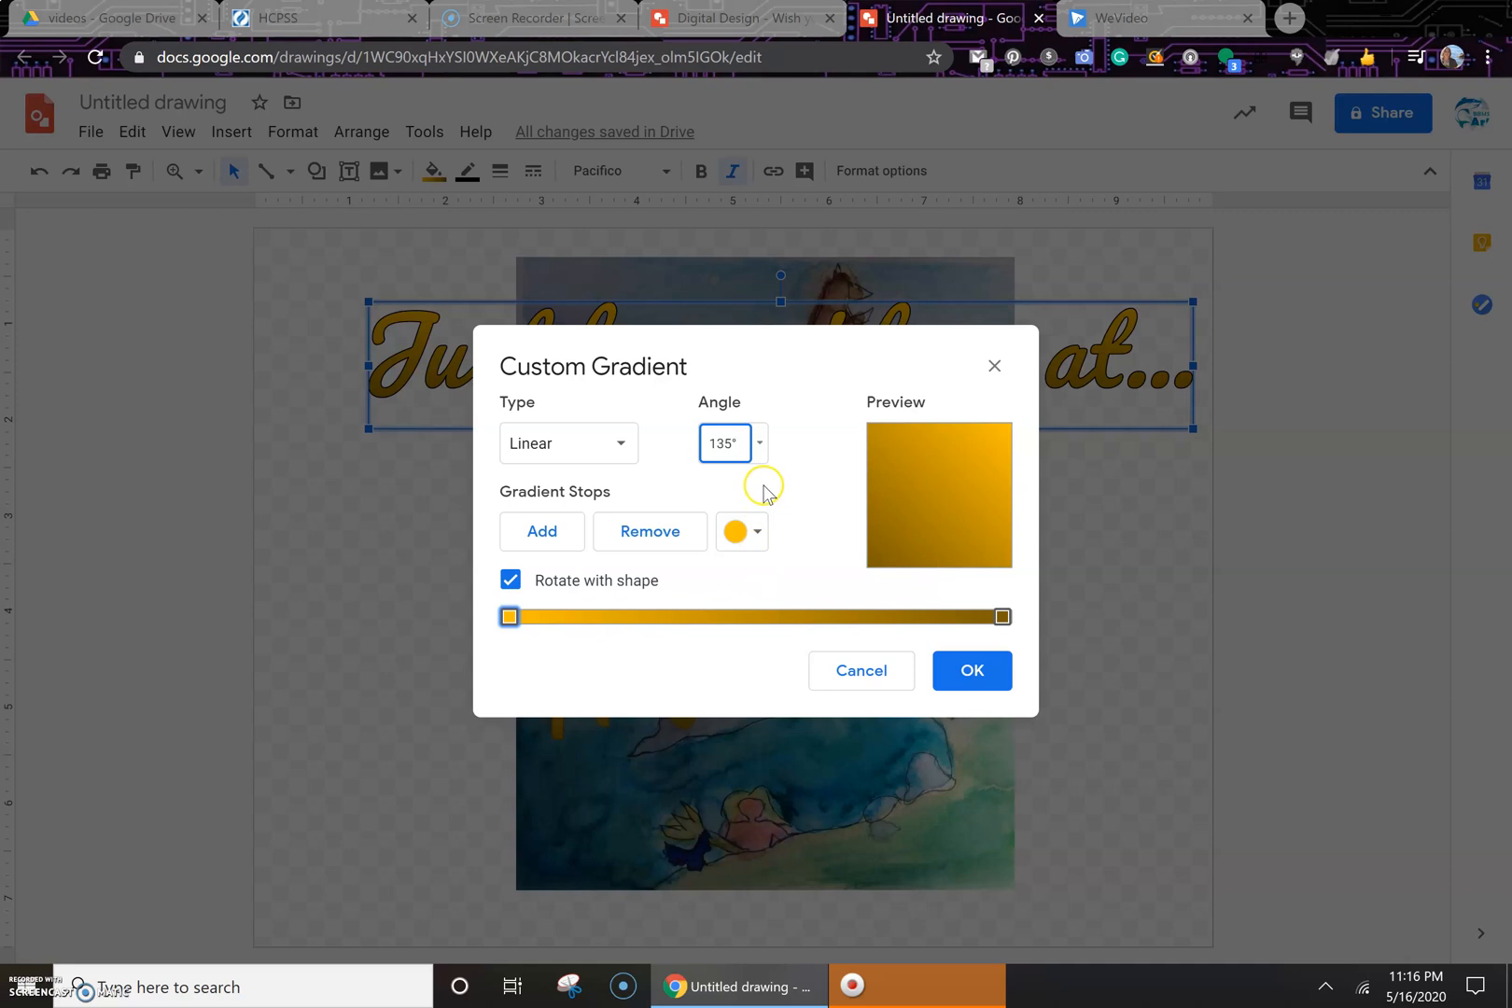
Try linear gradient angles of 180°, 0° and 45° for the "Just hangin' here at..." word art
{"action": "left_click", "coordinate": [760, 444]}
{"action": "left_click", "coordinate": [756, 633]}
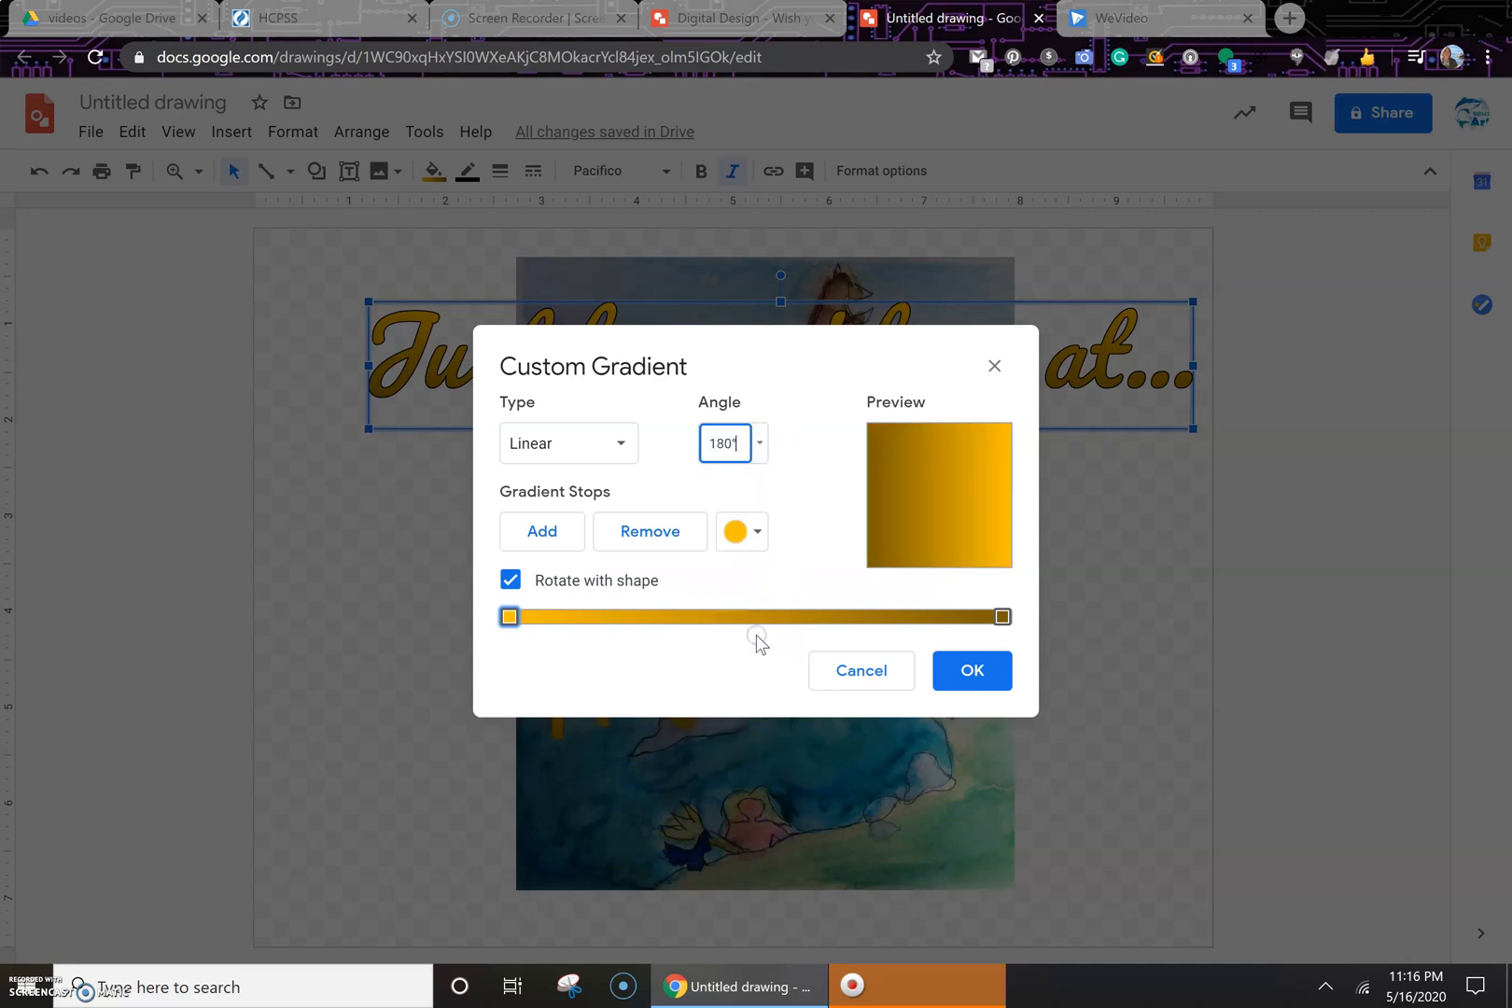
{"action": "left_click", "coordinate": [760, 443]}
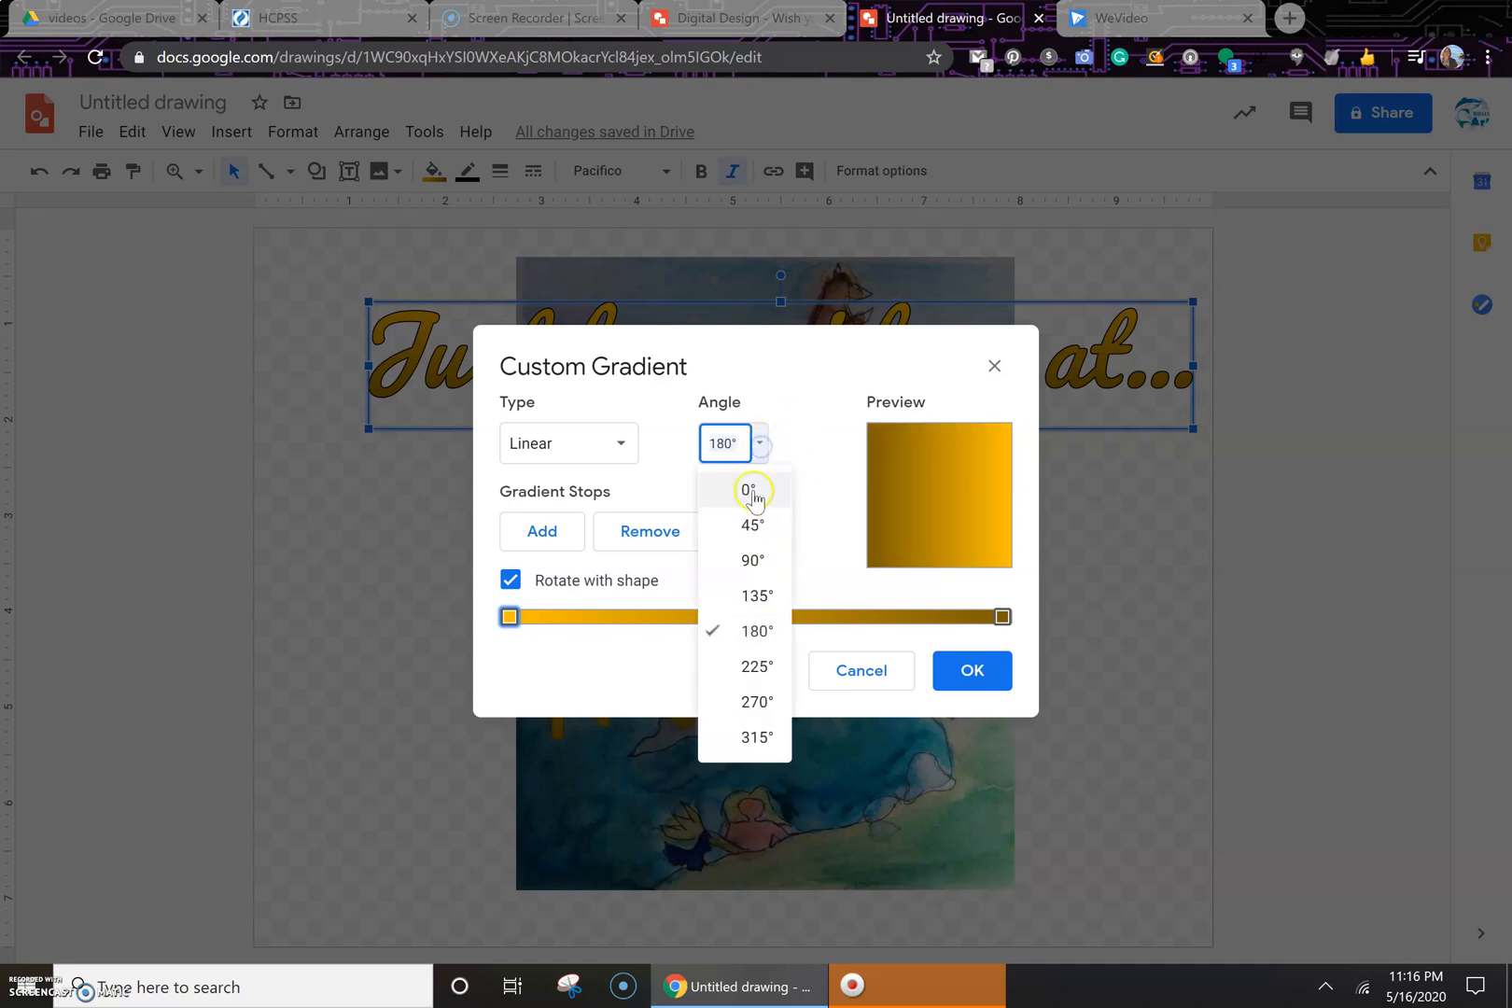
{"action": "left_click", "coordinate": [755, 491]}
{"action": "left_click", "coordinate": [761, 444]}
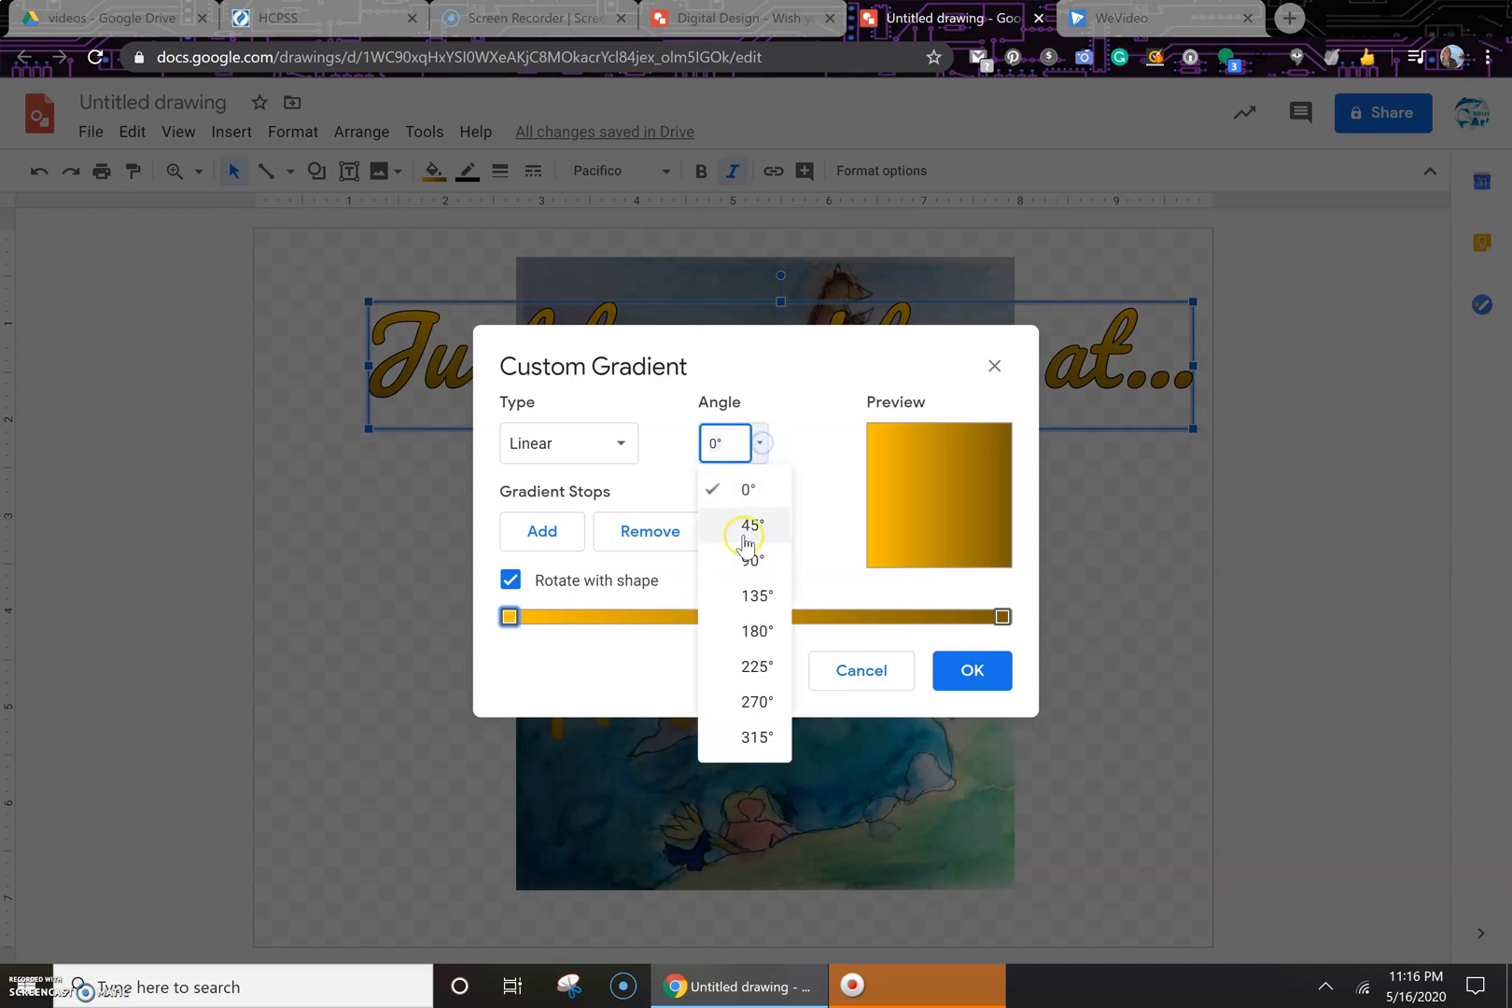
{"action": "left_click", "coordinate": [750, 525]}
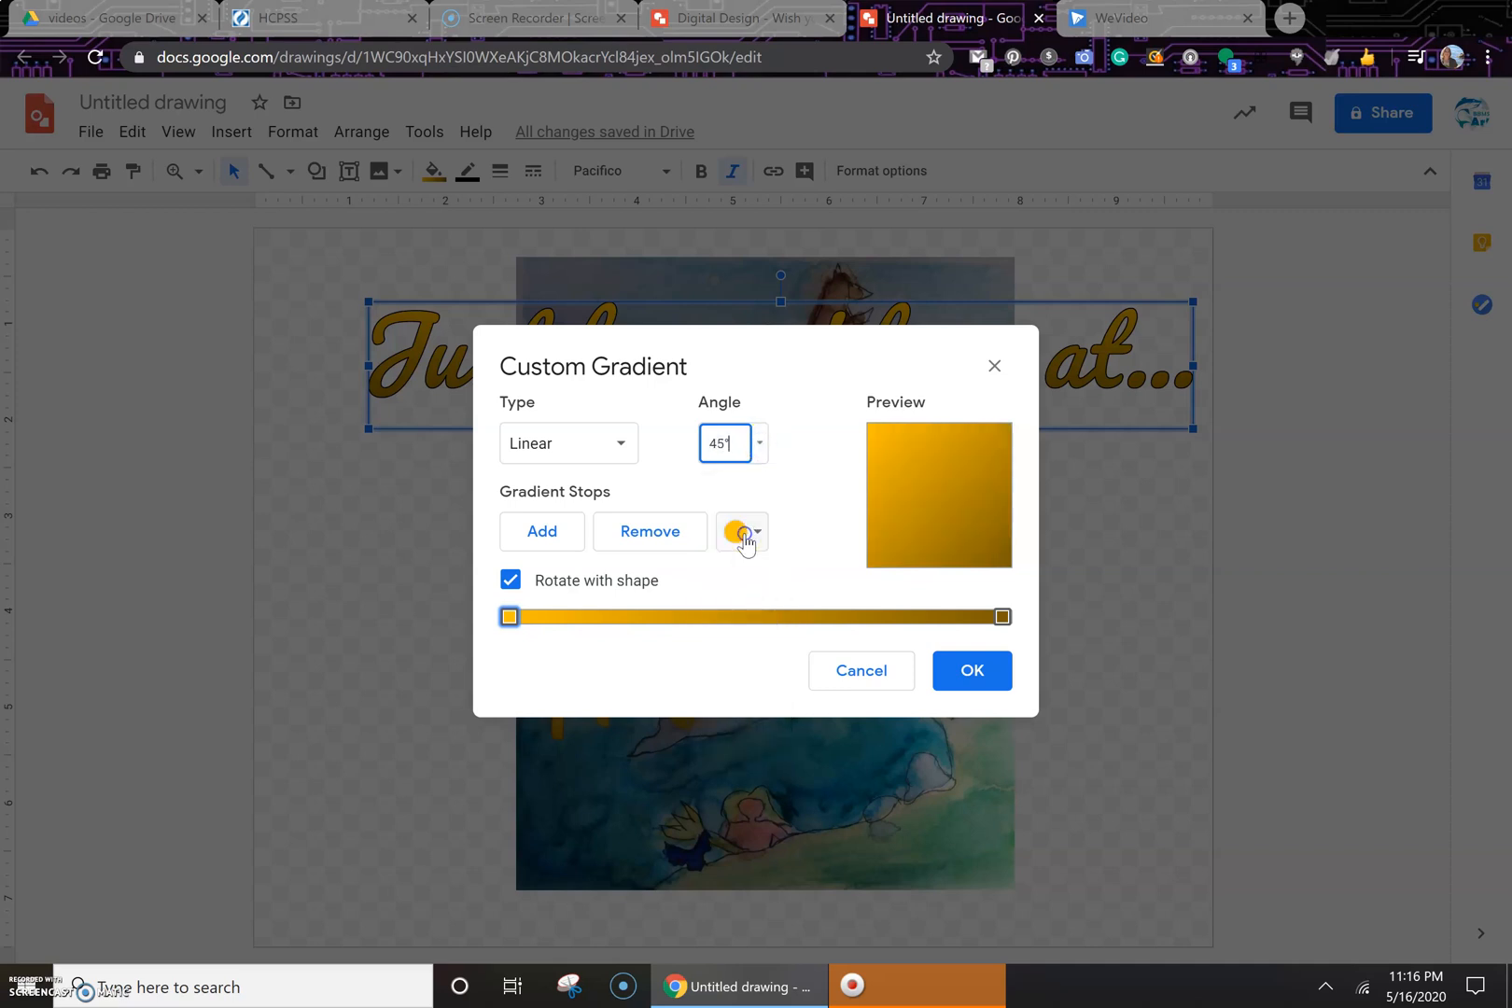
Set the linear gradient's angle to 90° and apply the custom gradient to the word art
{"action": "left_click", "coordinate": [761, 444]}
{"action": "left_click", "coordinate": [761, 561]}
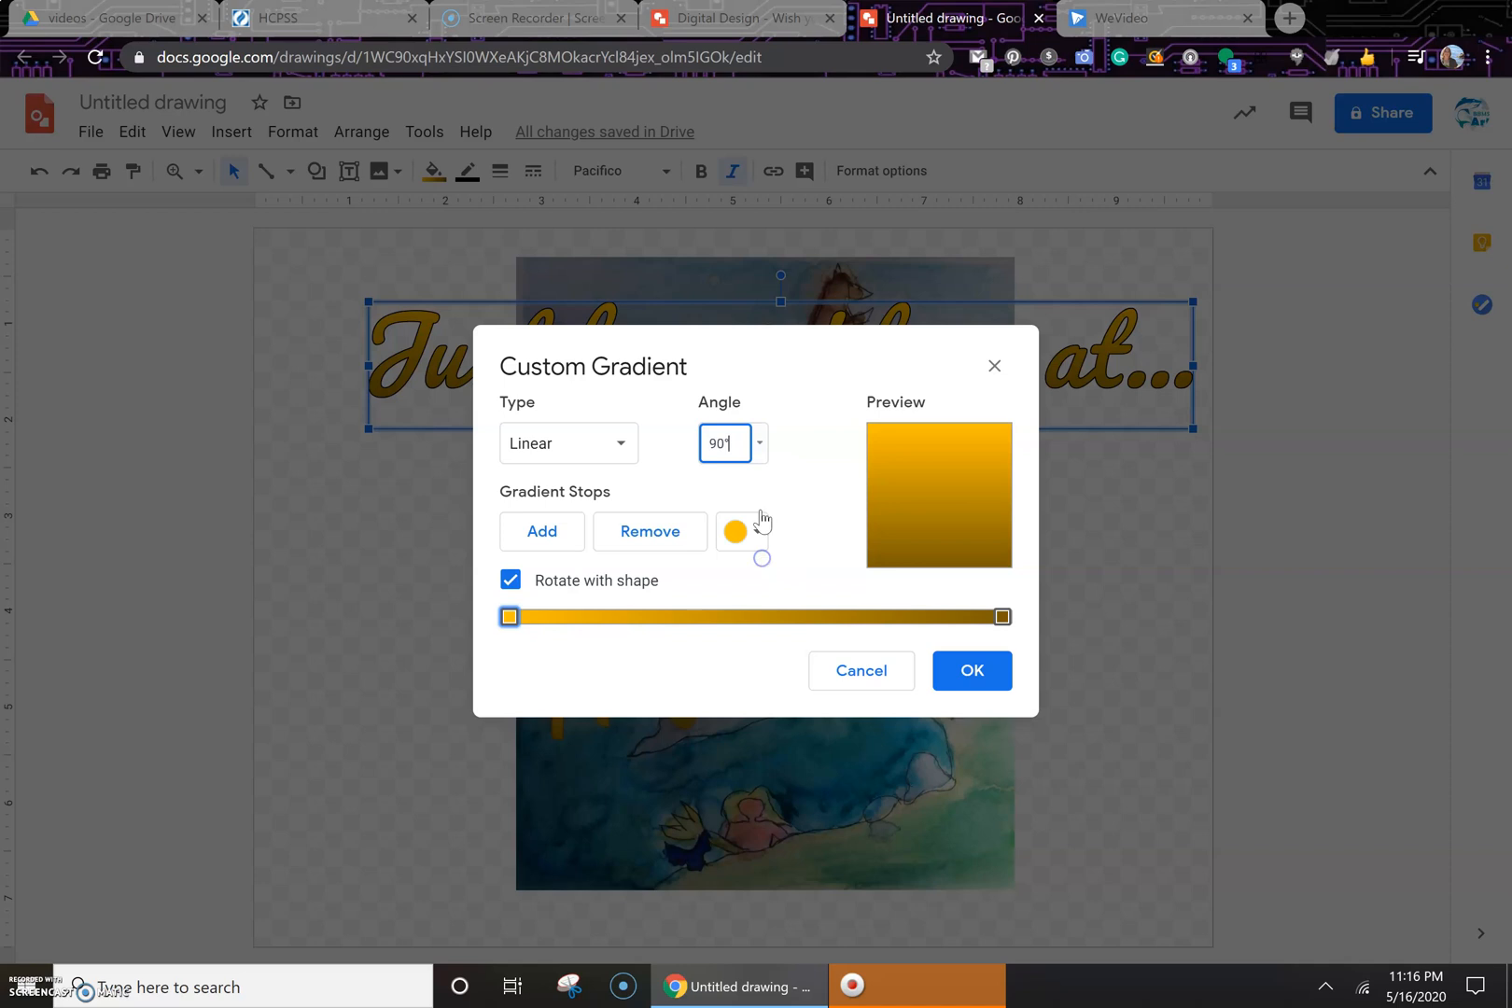
{"action": "left_click", "coordinate": [971, 668]}
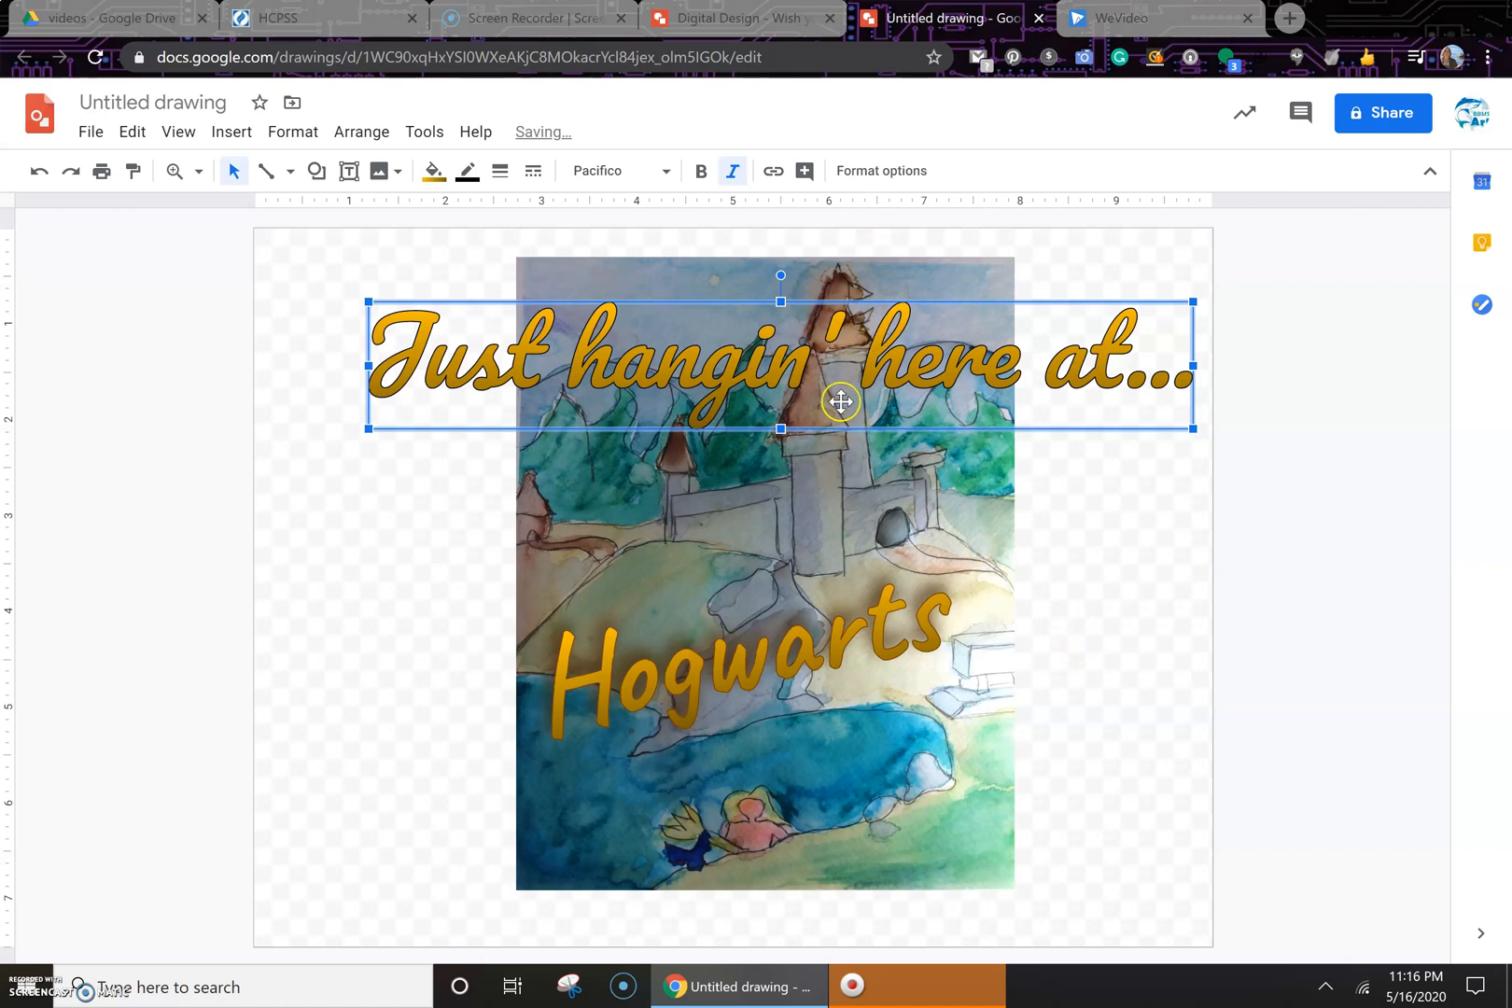
Shrink the "Just hangin' here at..." word art to fit within the castle drawing's width and tilt it upward toward its right end
{"action": "left_click_drag", "start_coordinate": [1193, 302], "coordinate": [928, 359]}
{"action": "left_click_drag", "start_coordinate": [696, 409], "coordinate": [831, 341]}
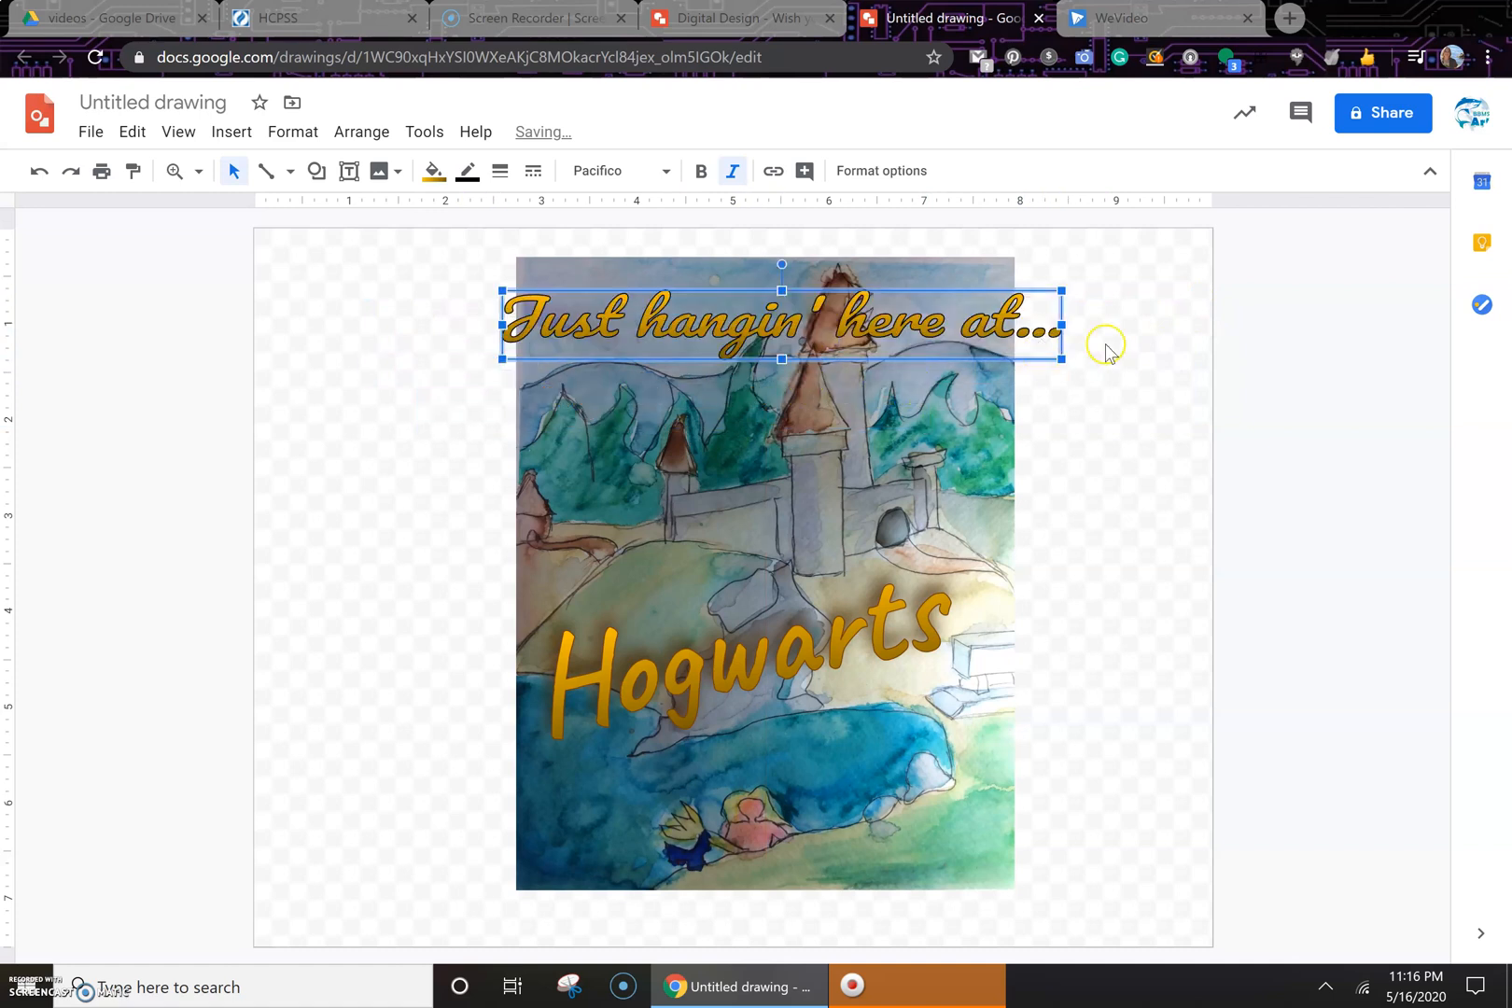
{"action": "left_click_drag", "start_coordinate": [1064, 291], "coordinate": [857, 338]}
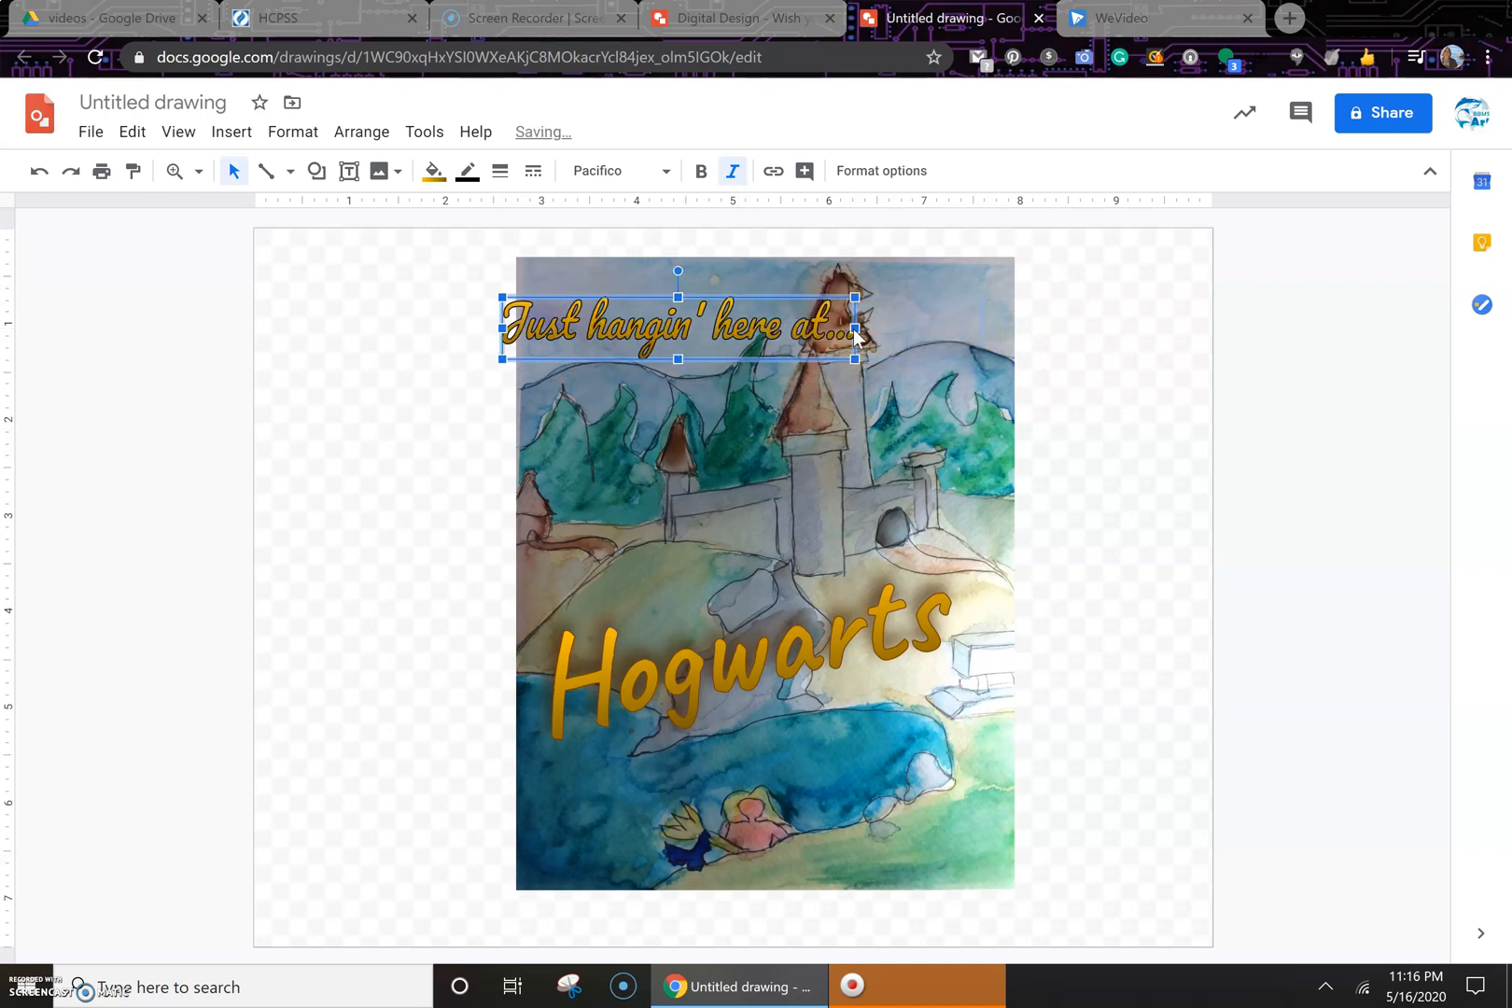
{"action": "left_click_drag", "start_coordinate": [743, 313], "coordinate": [713, 302]}
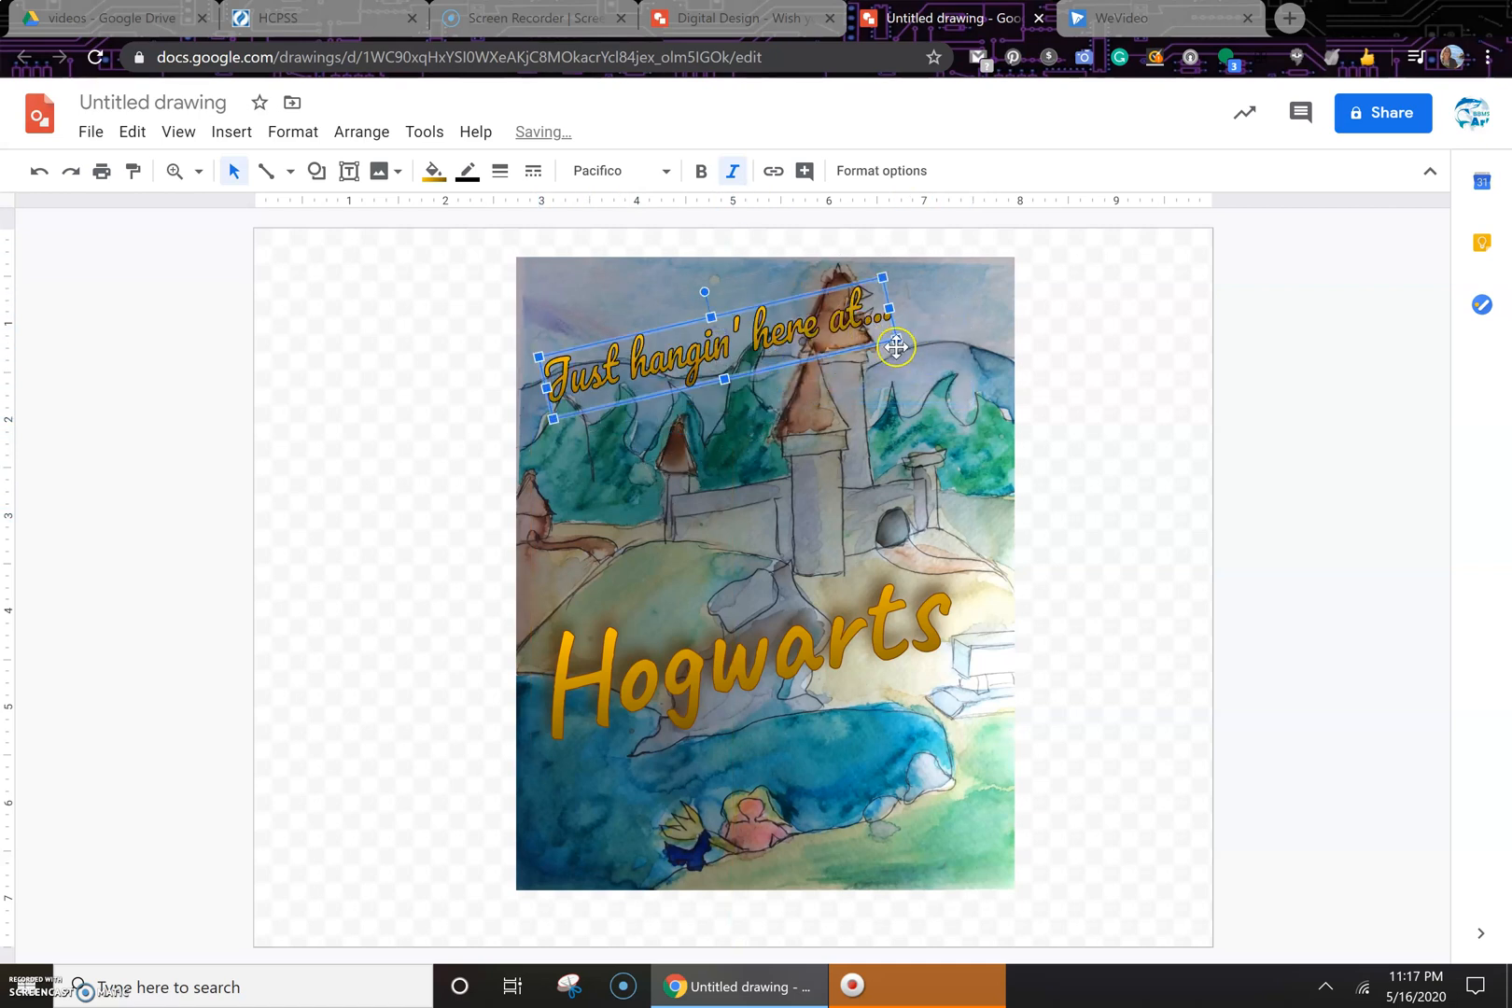
{"action": "left_click_drag", "start_coordinate": [896, 340], "coordinate": [957, 369]}
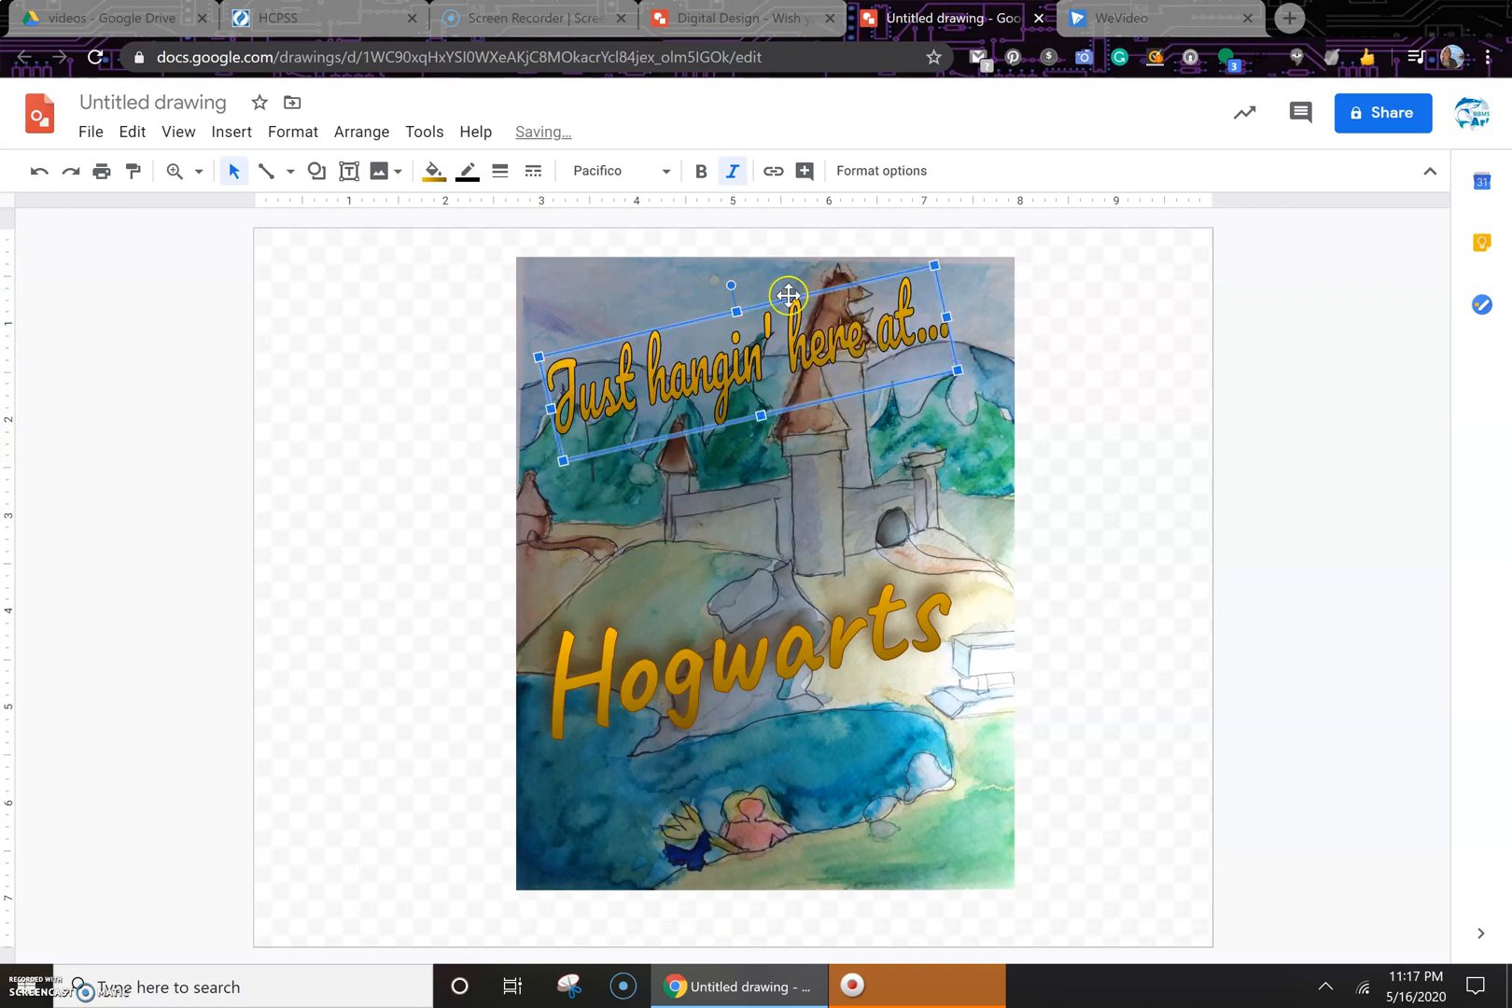
Rotate the "Just hangin' here at..." word art to slope about 5° clockwise and position it across the upper part of the castle drawing
{"action": "left_click_drag", "start_coordinate": [730, 284], "coordinate": [749, 283]}
{"action": "left_click_drag", "start_coordinate": [842, 338], "coordinate": [829, 314]}
{"action": "left_click_drag", "start_coordinate": [730, 269], "coordinate": [806, 363]}
{"action": "left_click", "coordinate": [844, 328]}
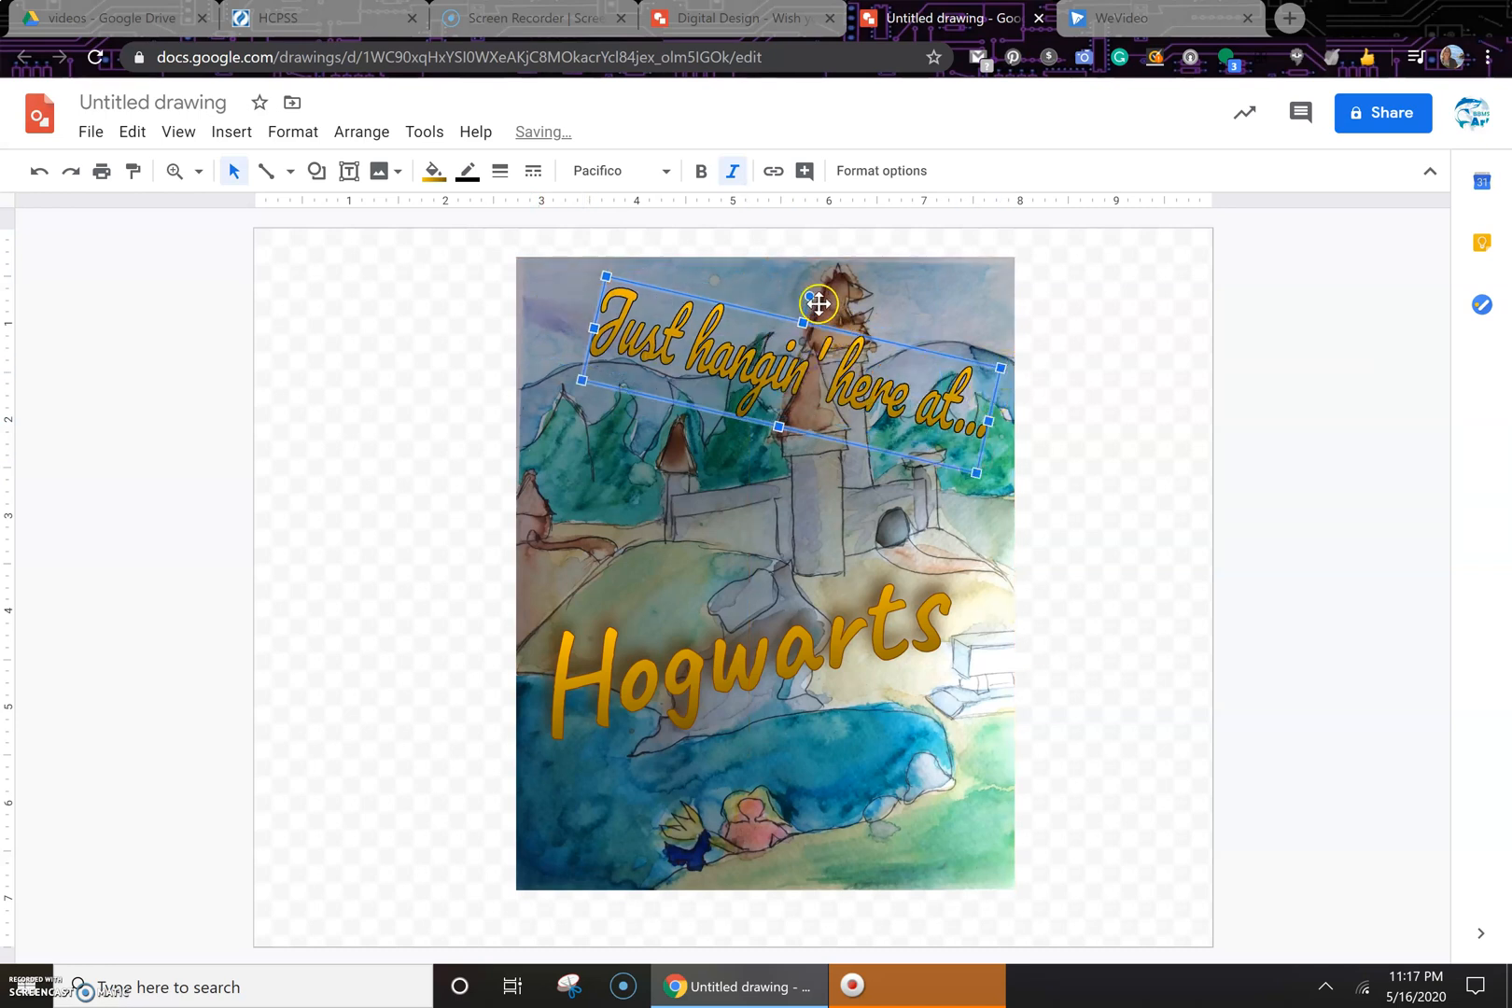
{"action": "left_click_drag", "start_coordinate": [809, 296], "coordinate": [737, 311]}
Open the format options for the "Just hangin' here at..." word art and turn on its drop shadow
{"action": "left_click", "coordinate": [861, 189]}
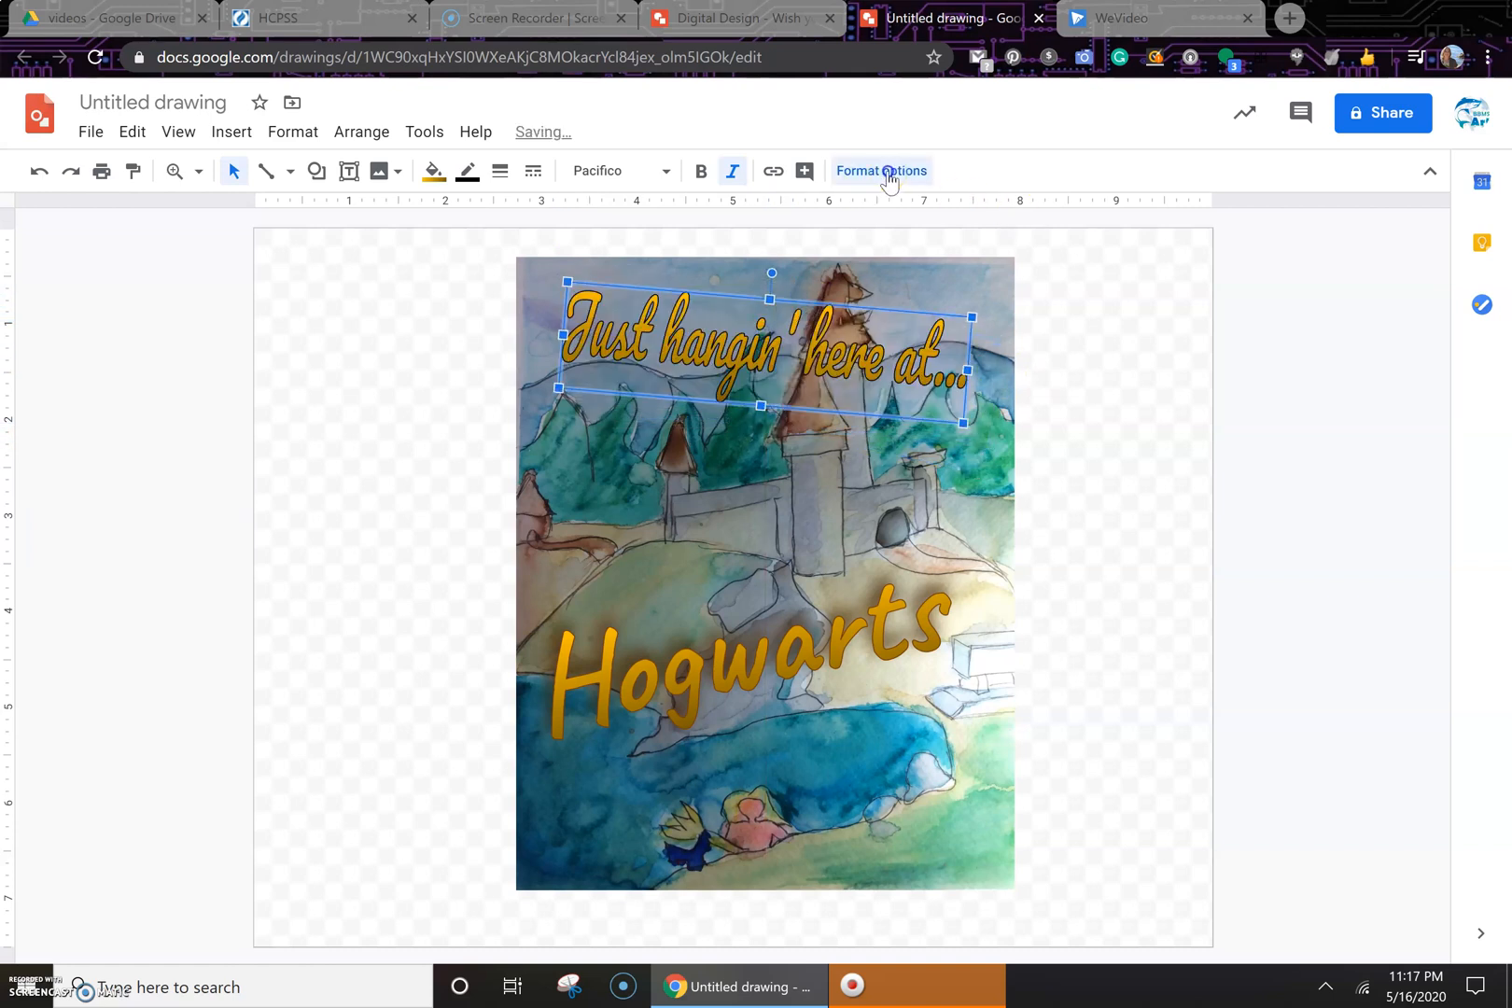
{"action": "scroll", "coordinate": [1260, 546], "scroll_direction": "up", "scroll_amount": 2}
{"action": "left_click", "coordinate": [1155, 249]}
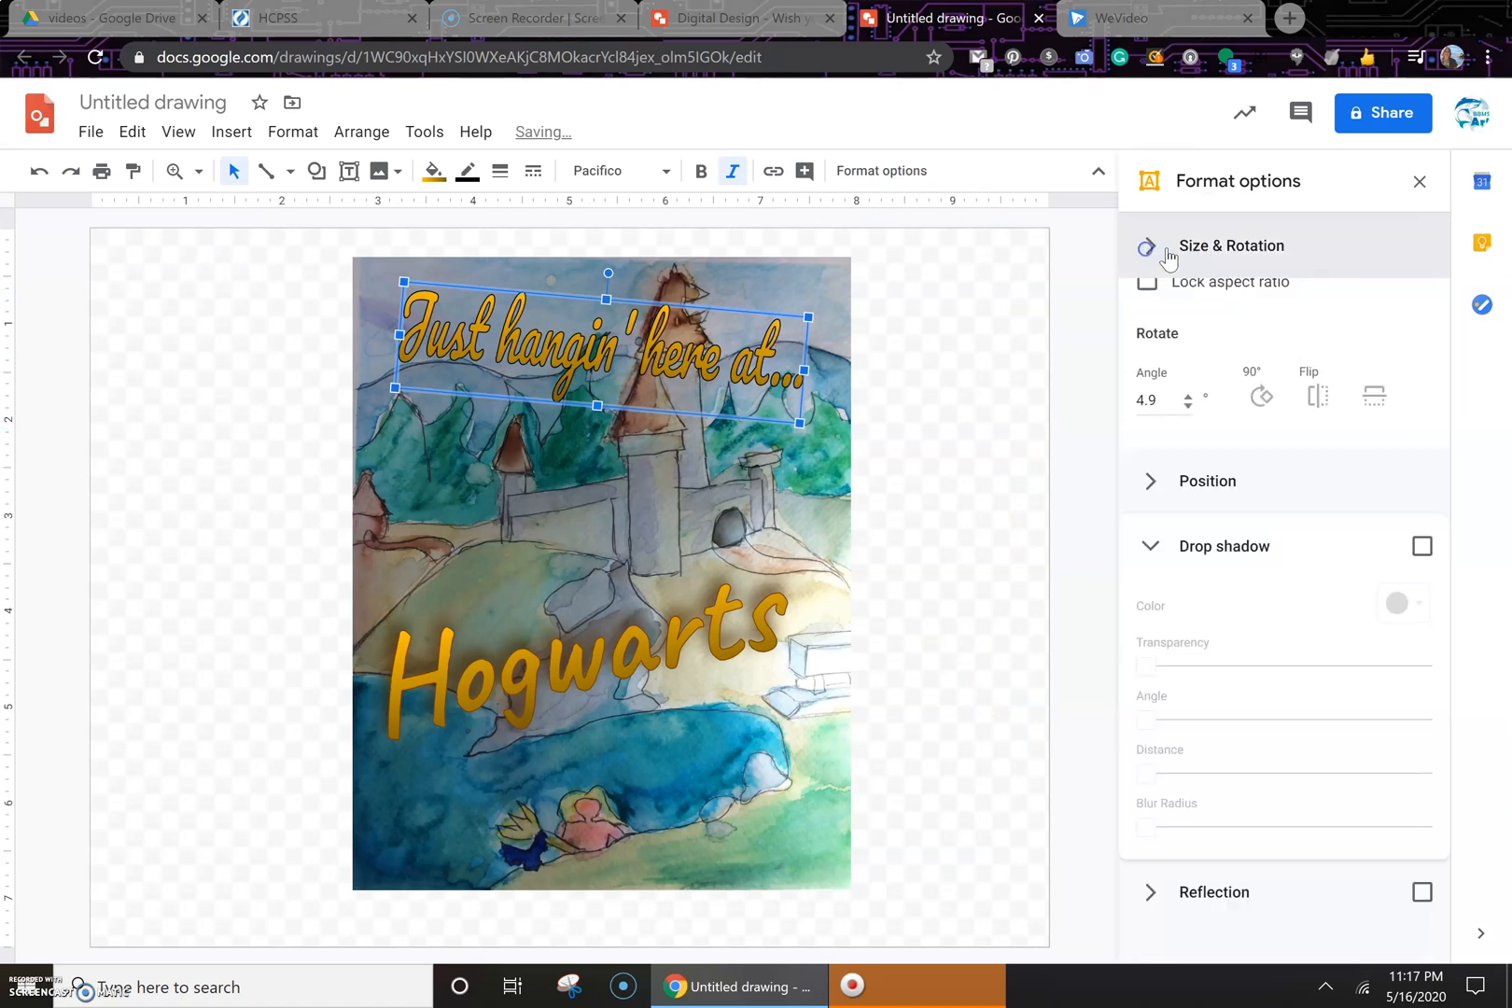
{"action": "left_click", "coordinate": [1422, 376]}
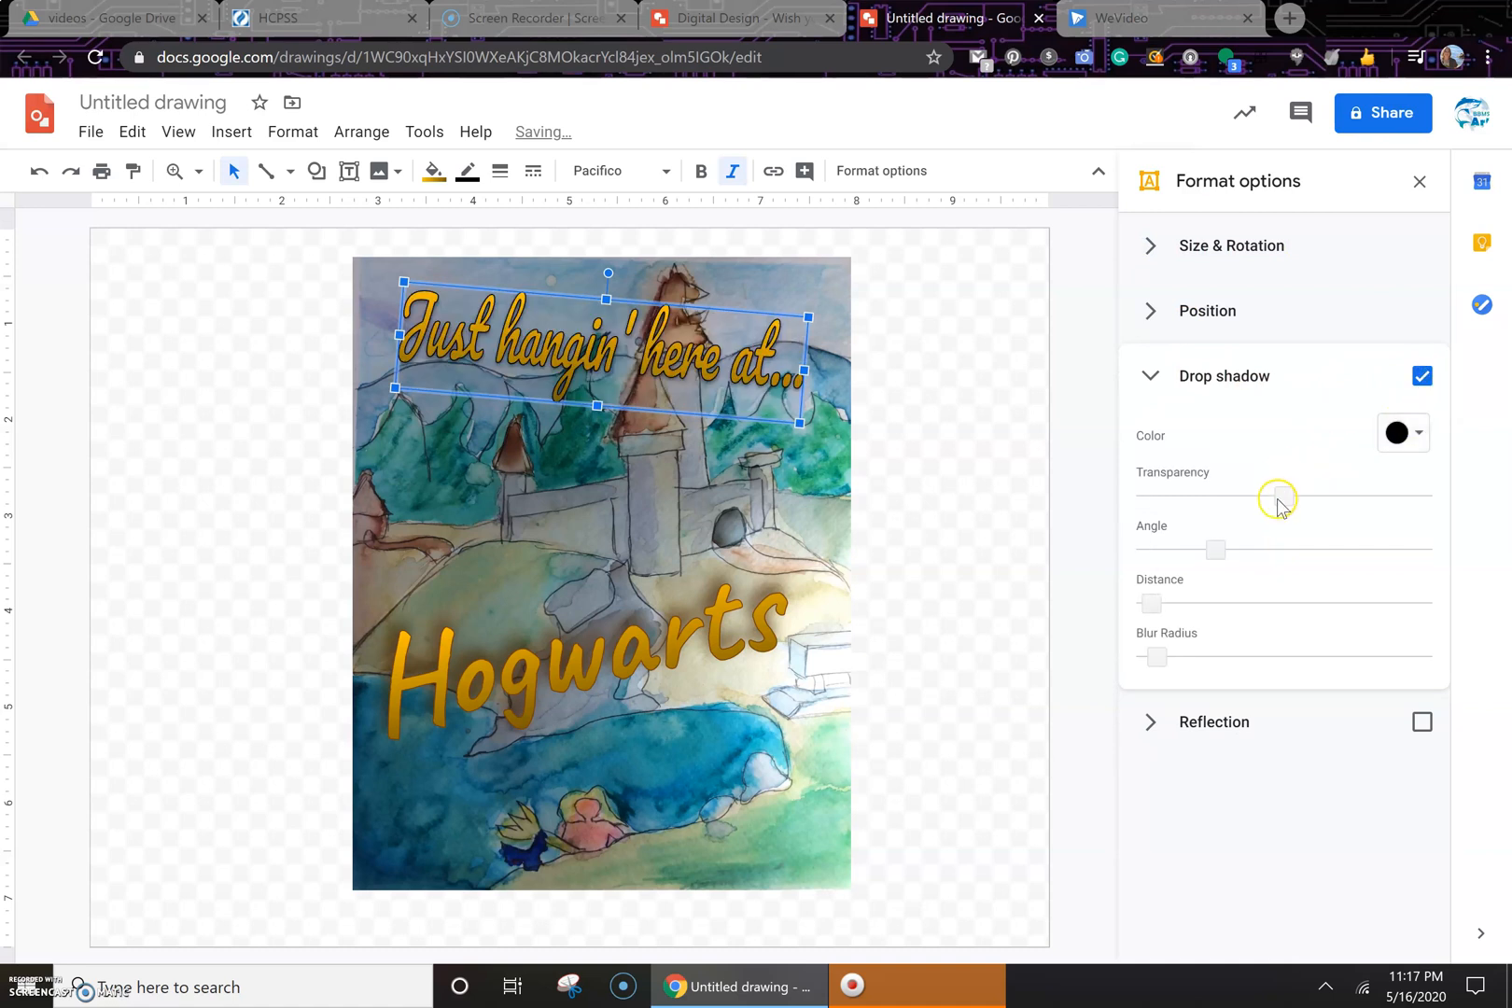
Lower the drop shadow's transparency and angle, slightly increase its distance and blur radius, and deselect the word art
{"action": "left_click_drag", "start_coordinate": [1281, 498], "coordinate": [1231, 550]}
{"action": "left_click_drag", "start_coordinate": [1158, 600], "coordinate": [1269, 551]}
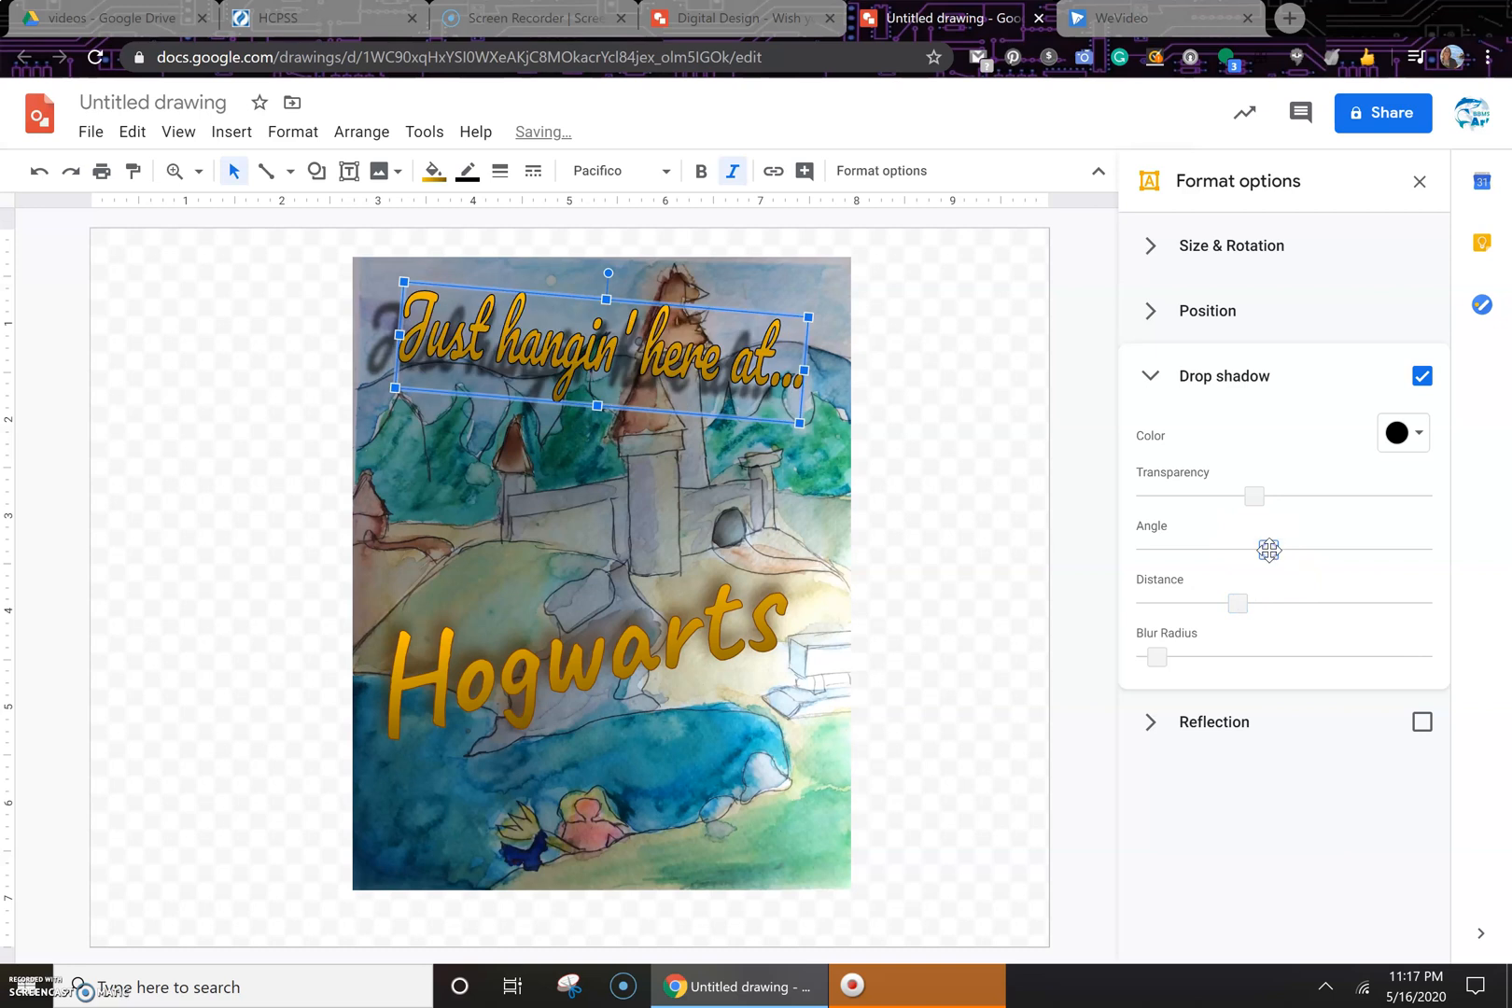
{"action": "left_click_drag", "start_coordinate": [1268, 550], "coordinate": [1159, 552]}
{"action": "left_click_drag", "start_coordinate": [1236, 604], "coordinate": [1182, 551]}
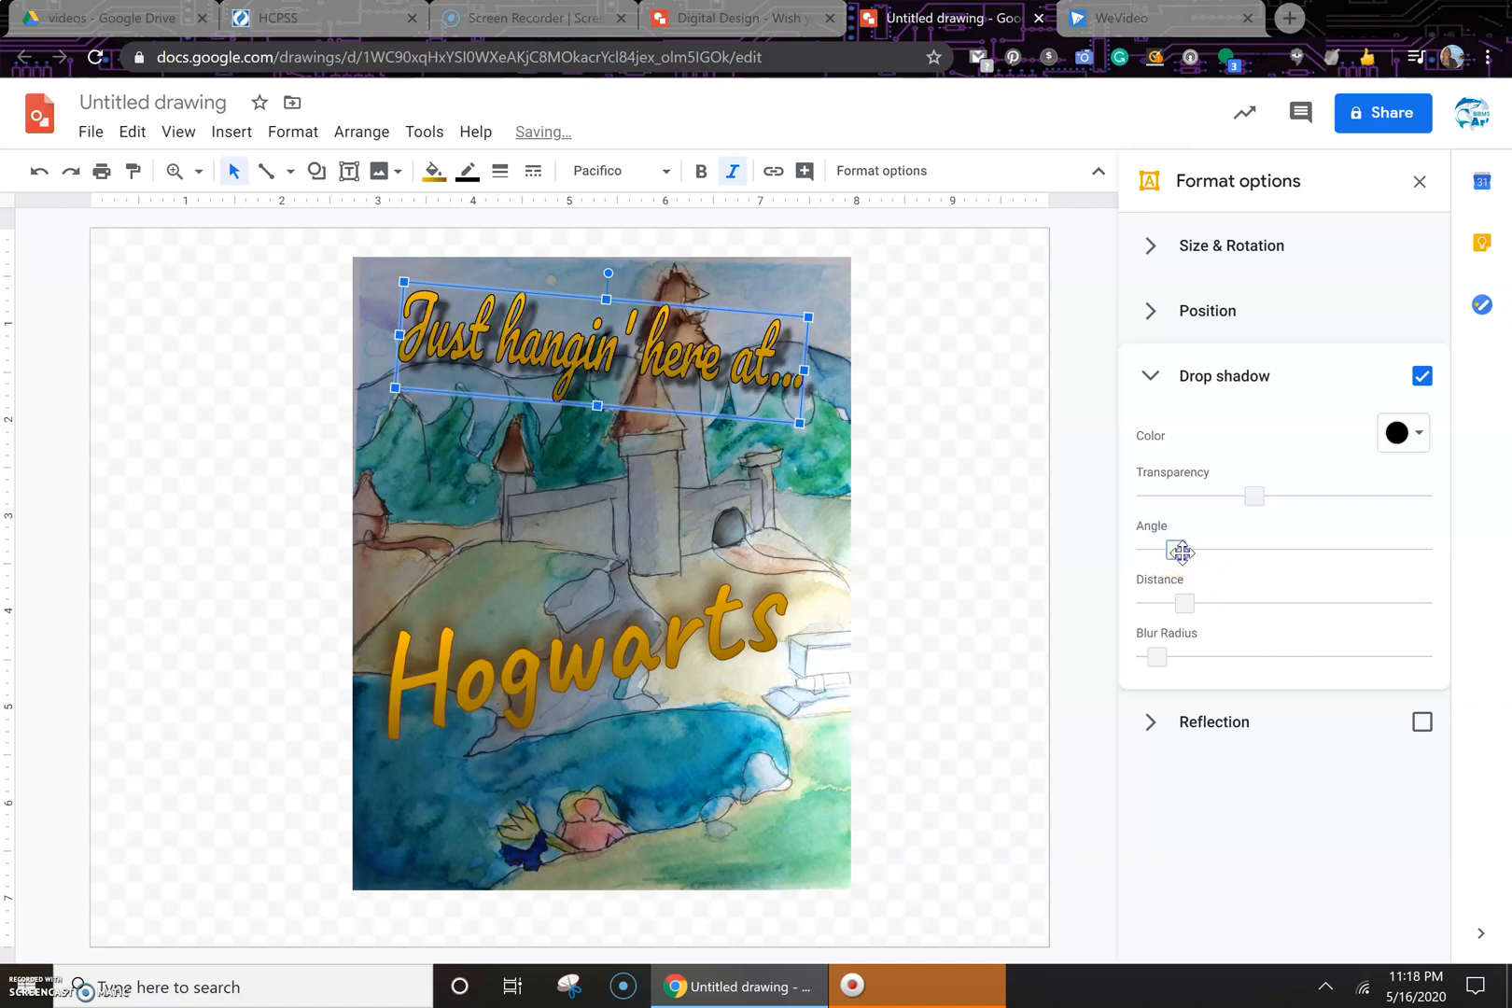
{"action": "mouse_move", "coordinate": [1158, 657]}
{"action": "left_mouse_down"}
{"action": "mouse_move", "coordinate": [1195, 658]}
{"action": "mouse_move", "coordinate": [1180, 658]}
{"action": "left_mouse_up"}
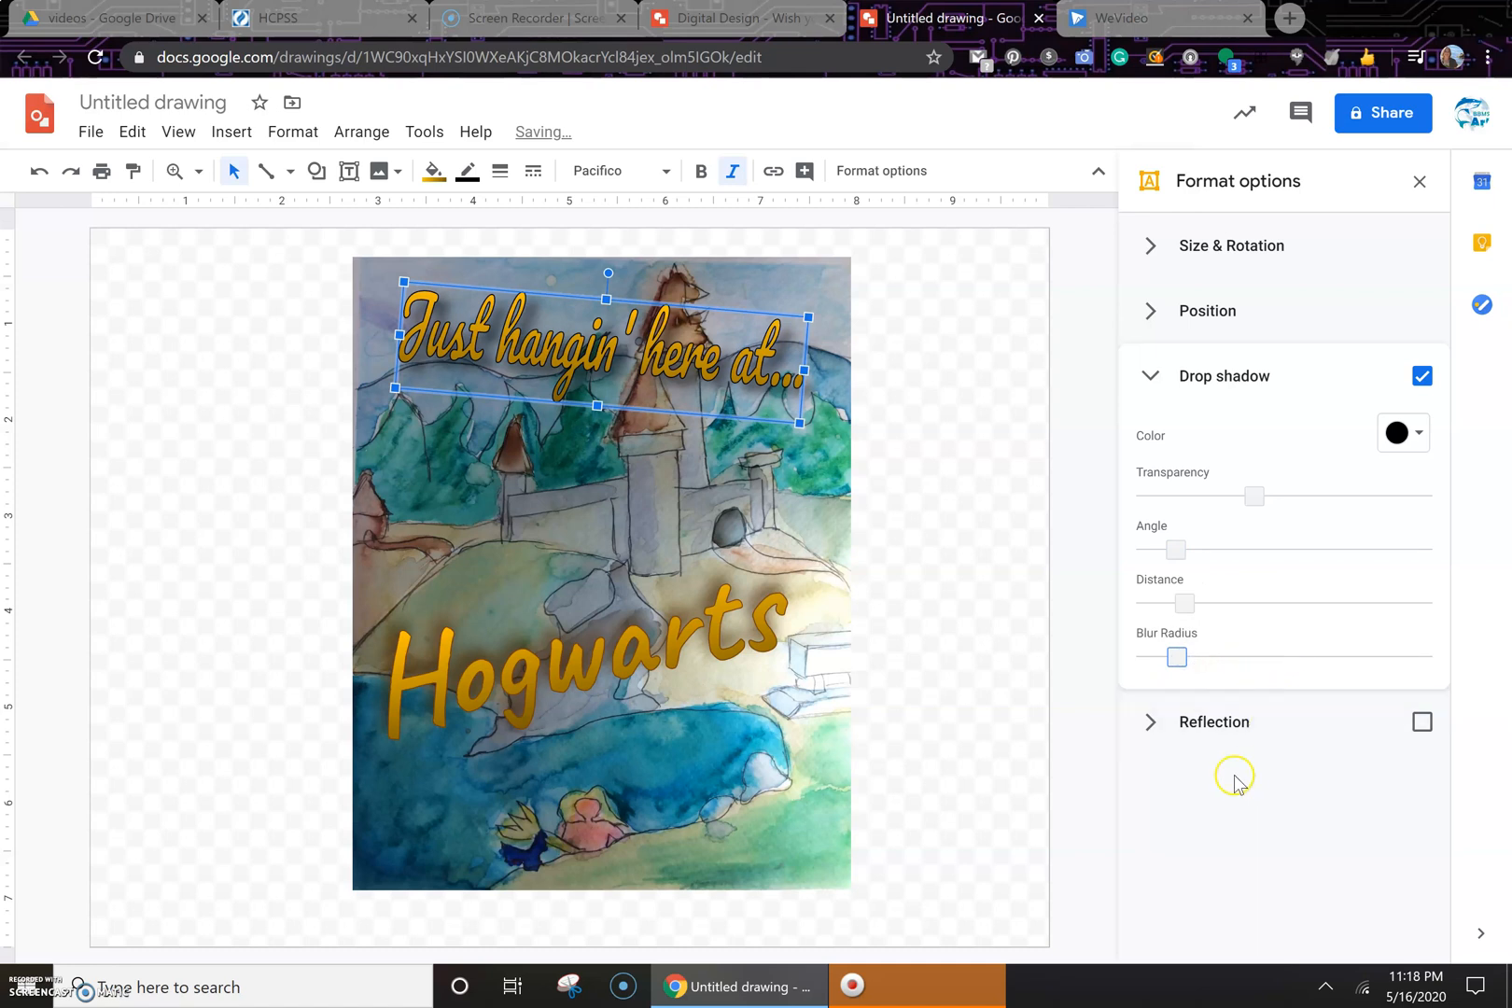
{"action": "left_click", "coordinate": [863, 733]}
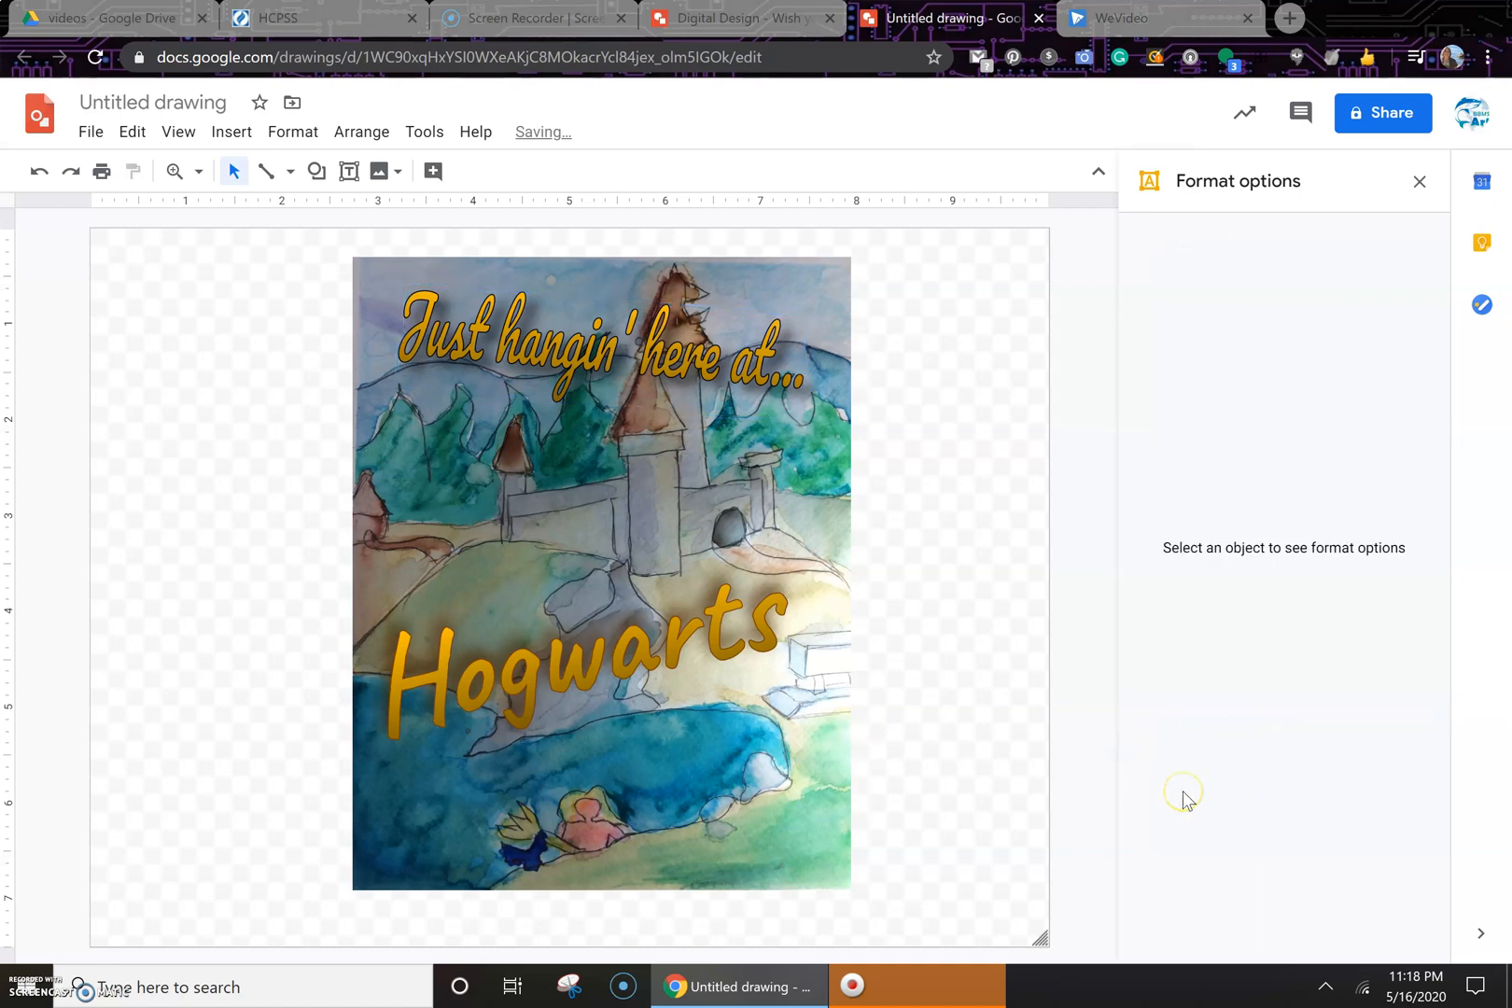